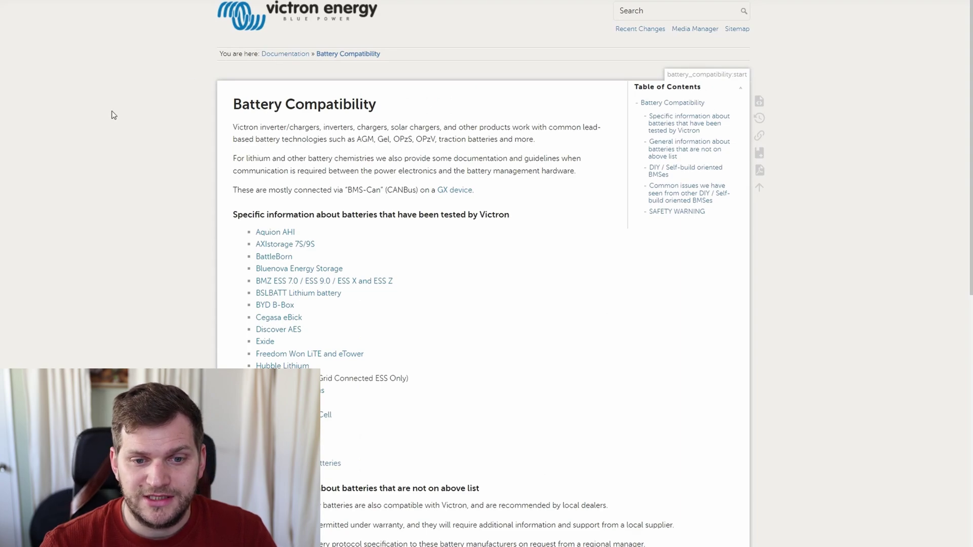
Scroll the Battery Compatibility page and select, then deselect, the first four tested batteries.
{"action": "scroll", "coordinate": [183, 187], "scroll_direction": "down", "scroll_amount": 1}
{"action": "left_click_drag", "start_coordinate": [238, 181], "coordinate": [371, 220]}
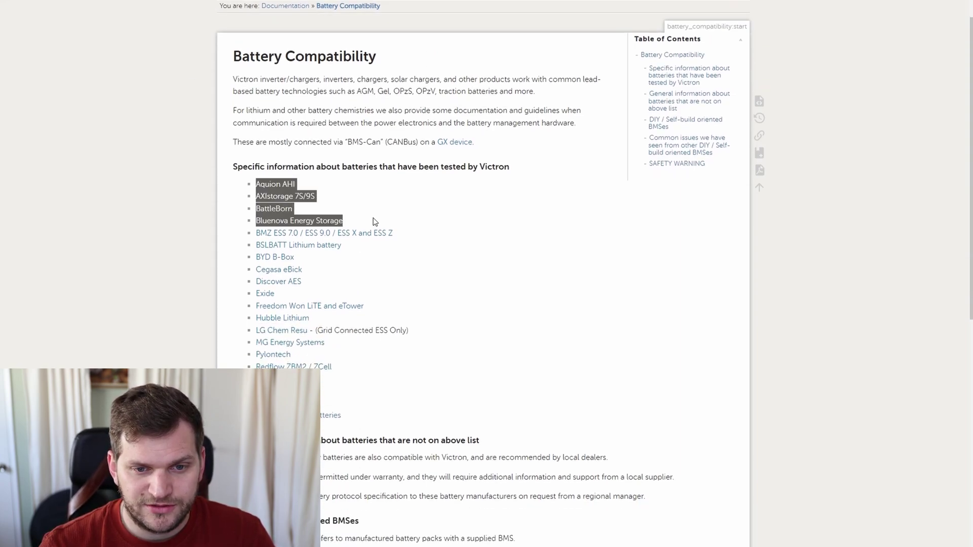
{"action": "left_click", "coordinate": [529, 232]}
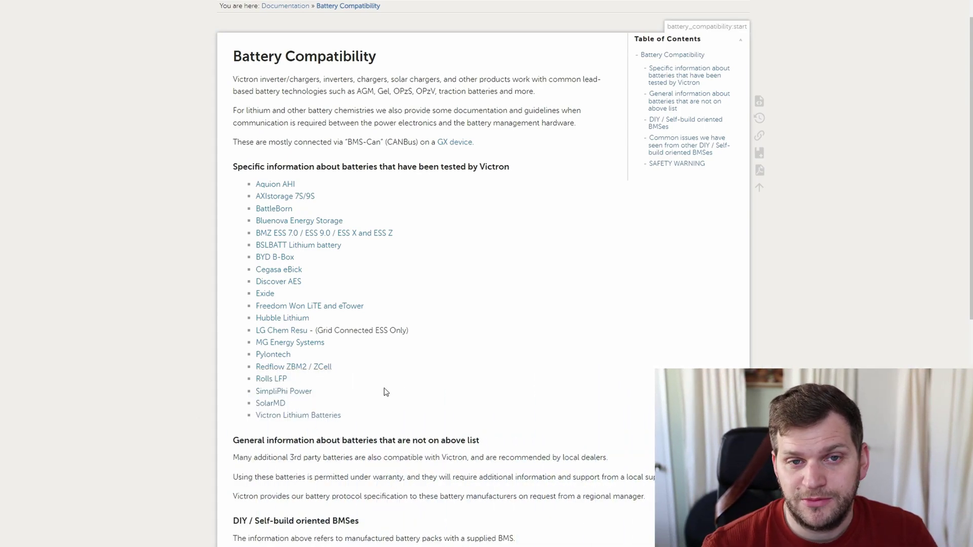
{"action": "key", "text": "alt+Tab"}
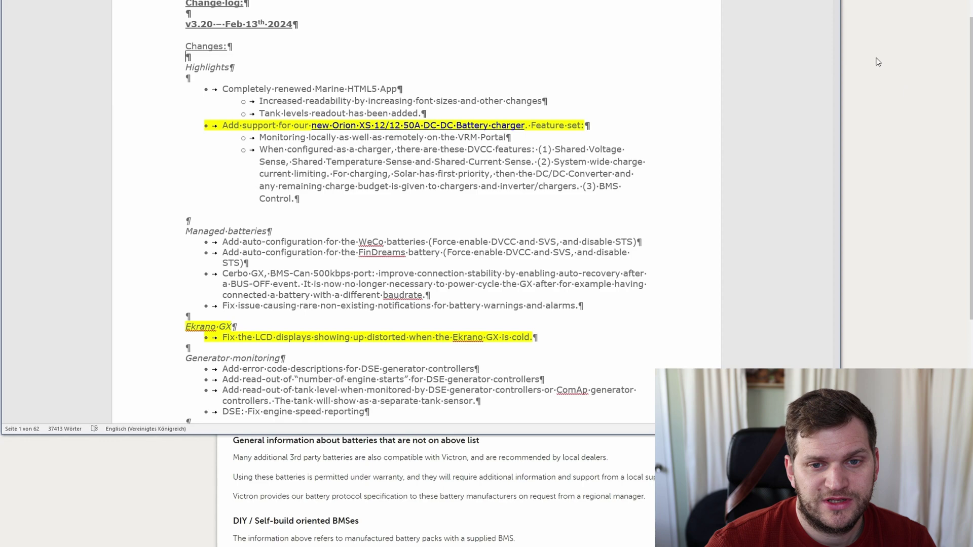
{"action": "left_click", "coordinate": [165, 22]}
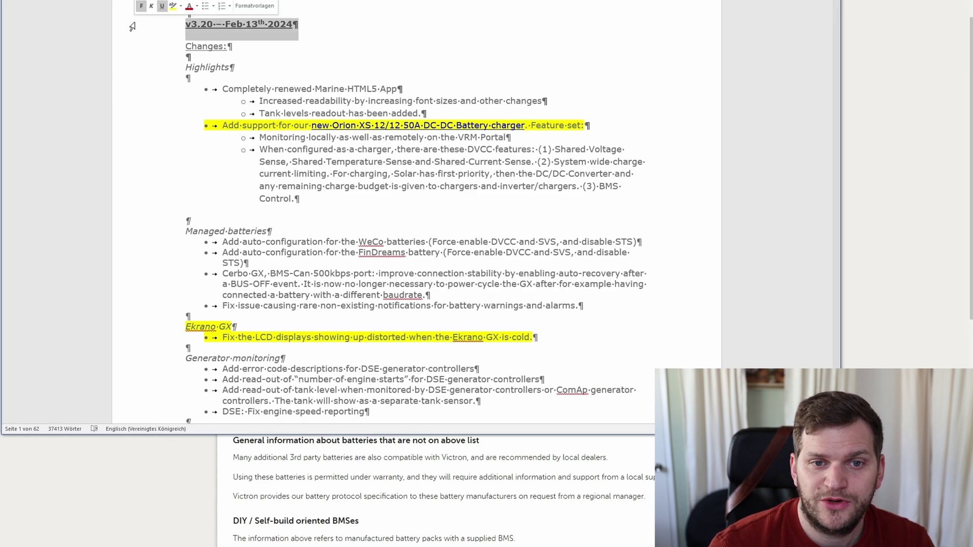
{"action": "left_click", "coordinate": [254, 31]}
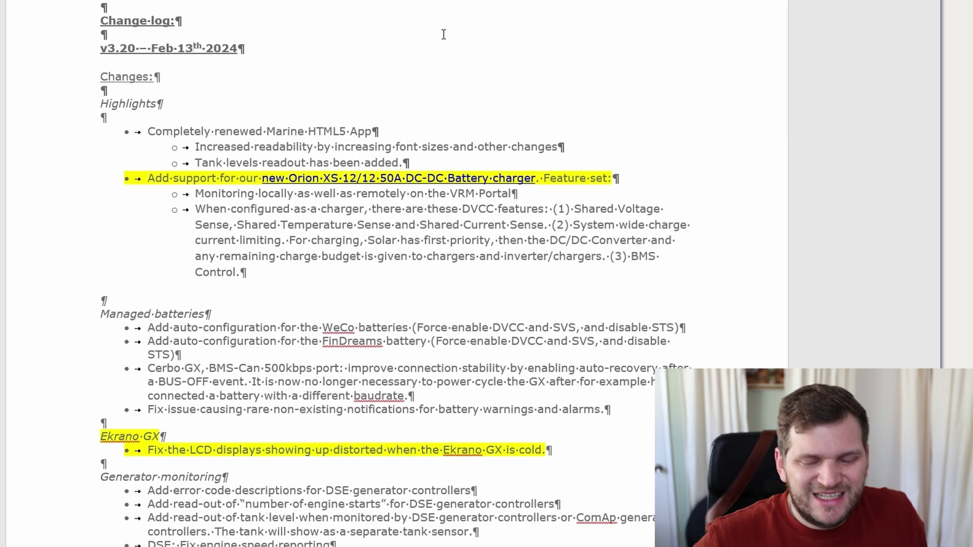
{"action": "left_click", "coordinate": [20, 181]}
{"action": "left_click", "coordinate": [750, 135]}
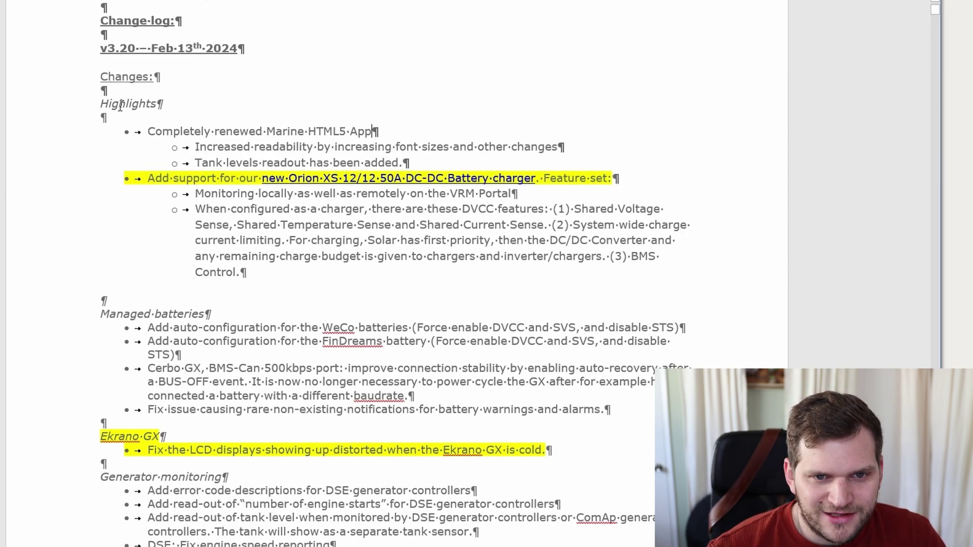
{"action": "left_click", "coordinate": [20, 163]}
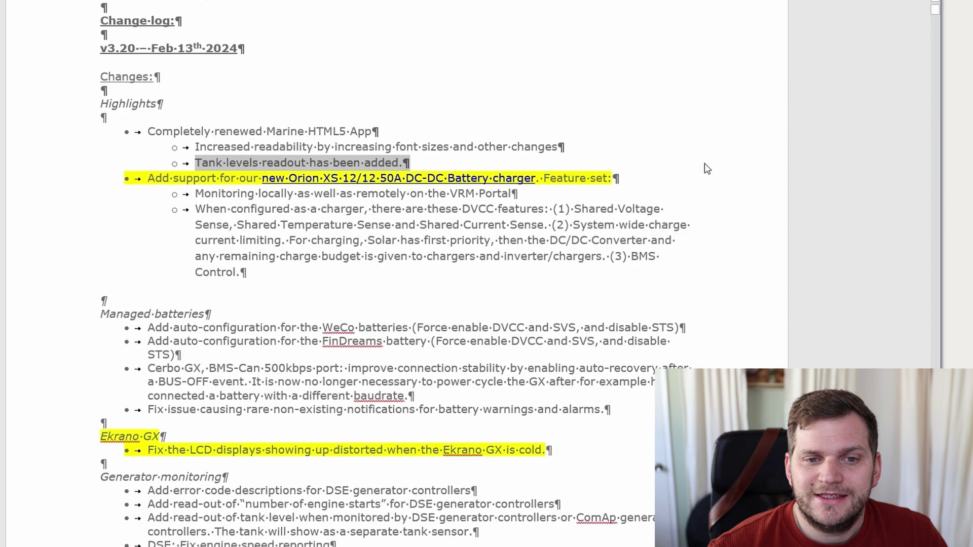
{"action": "left_click", "coordinate": [705, 163]}
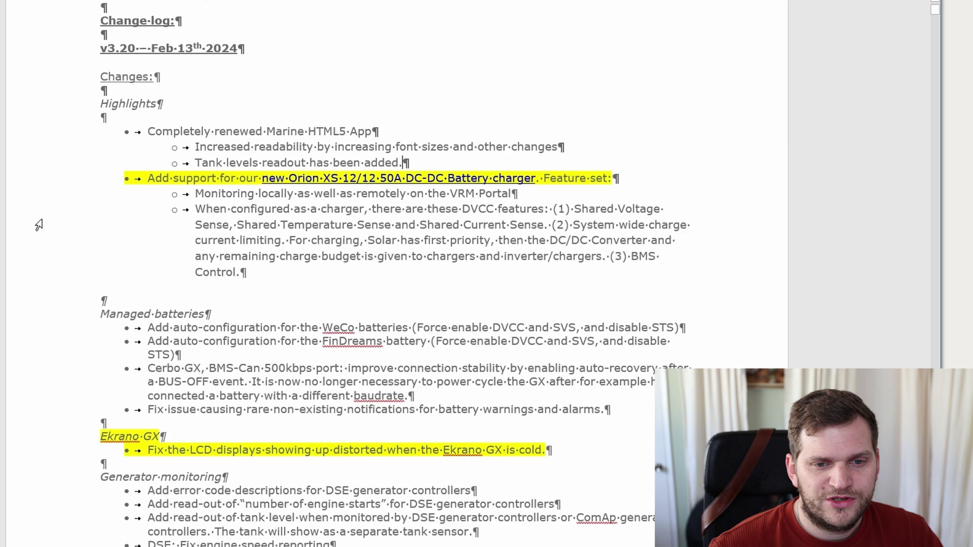
Select the Managed batteries entries, Ekrano GX LCD fix, Generator bullets and SMA TriPower fix line.
{"action": "scroll", "coordinate": [38, 217], "scroll_direction": "down", "scroll_amount": 2}
{"action": "left_click_drag", "start_coordinate": [23, 217], "coordinate": [30, 318]}
{"action": "scroll", "coordinate": [30, 283], "scroll_direction": "down", "scroll_amount": 3}
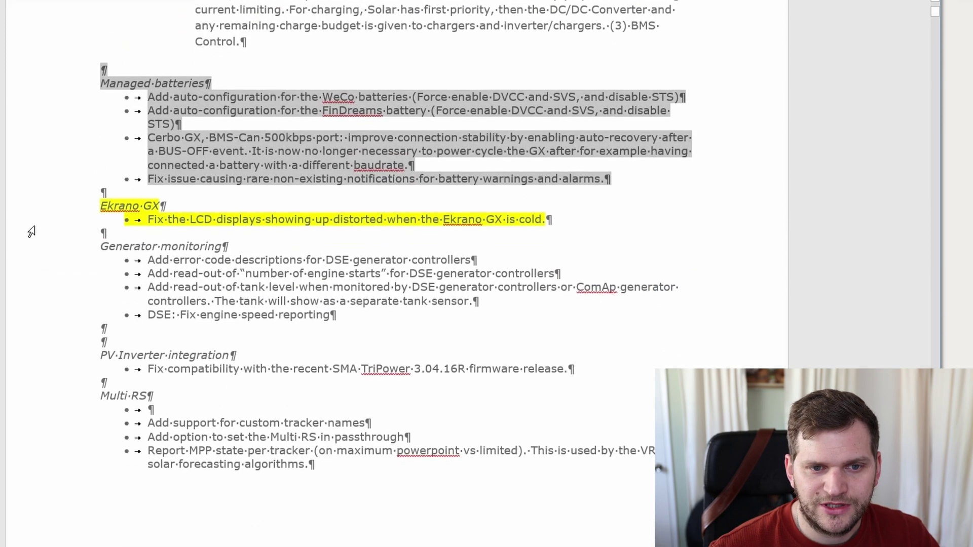
{"action": "left_click", "coordinate": [39, 220]}
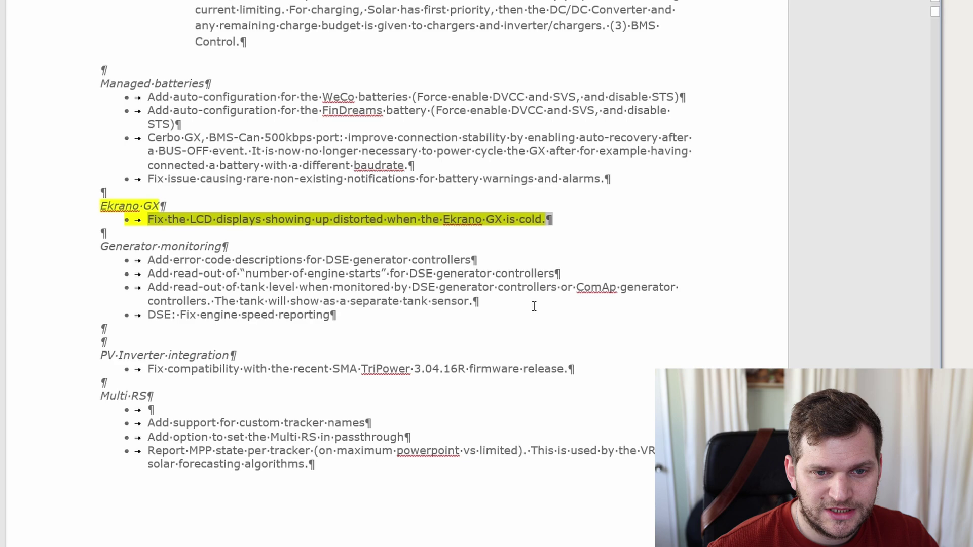
{"action": "left_click_drag", "start_coordinate": [22, 301], "coordinate": [26, 322]}
{"action": "left_click", "coordinate": [26, 370]}
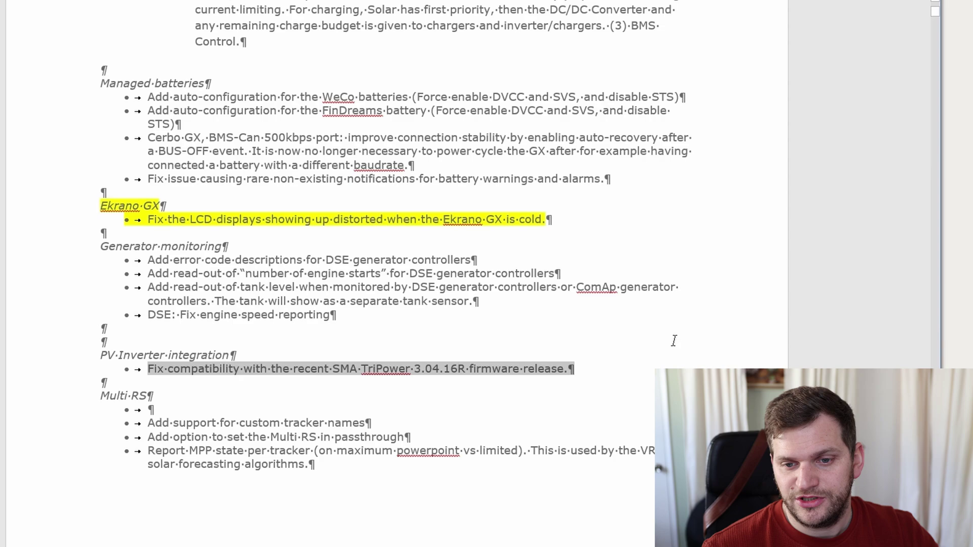
Select the Other section bullets, the NMEA2000 heading and the Modbus-TCP Orion XS registers line.
{"action": "scroll", "coordinate": [674, 340], "scroll_direction": "down", "scroll_amount": 14}
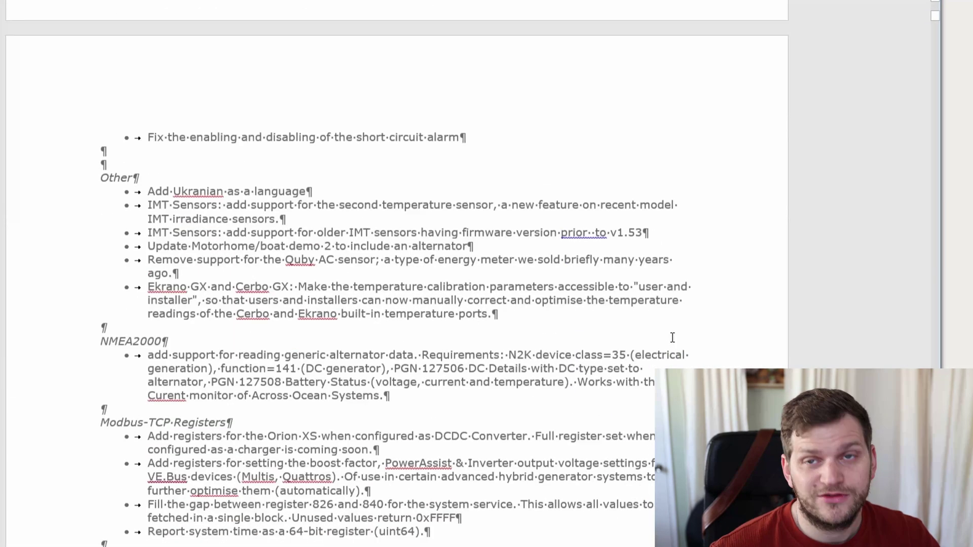
{"action": "scroll", "coordinate": [672, 338], "scroll_direction": "down", "scroll_amount": 1}
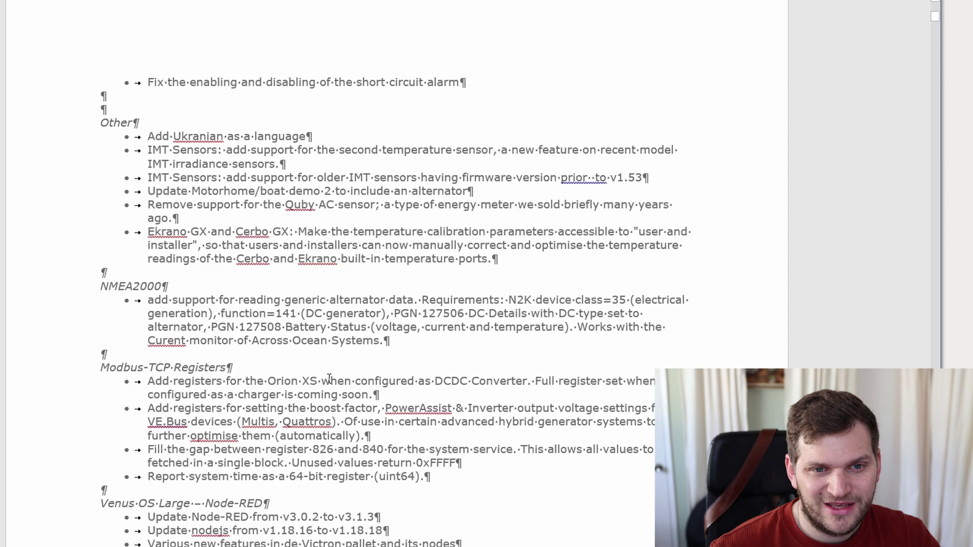
{"action": "left_click_drag", "start_coordinate": [55, 133], "coordinate": [27, 246]}
{"action": "left_click", "coordinate": [26, 272]}
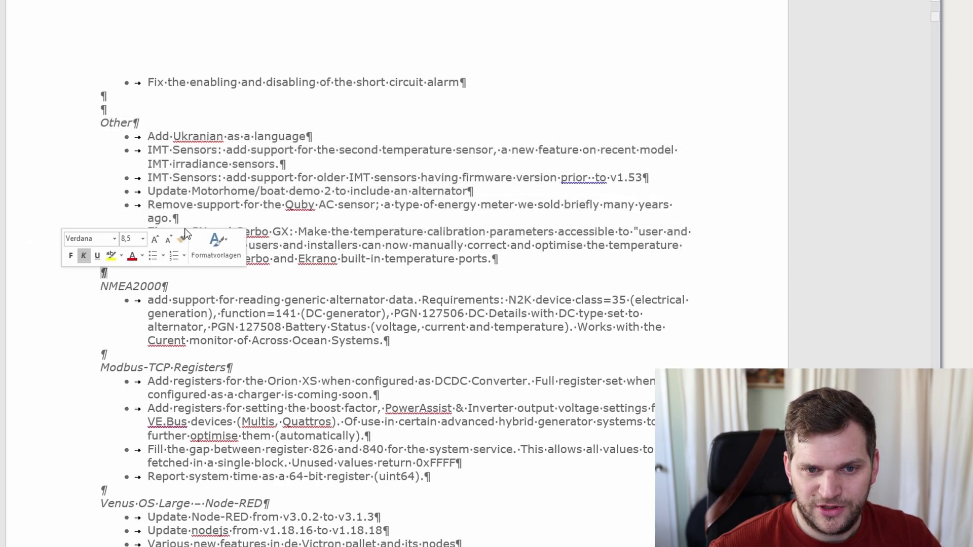
{"action": "left_click", "coordinate": [568, 276]}
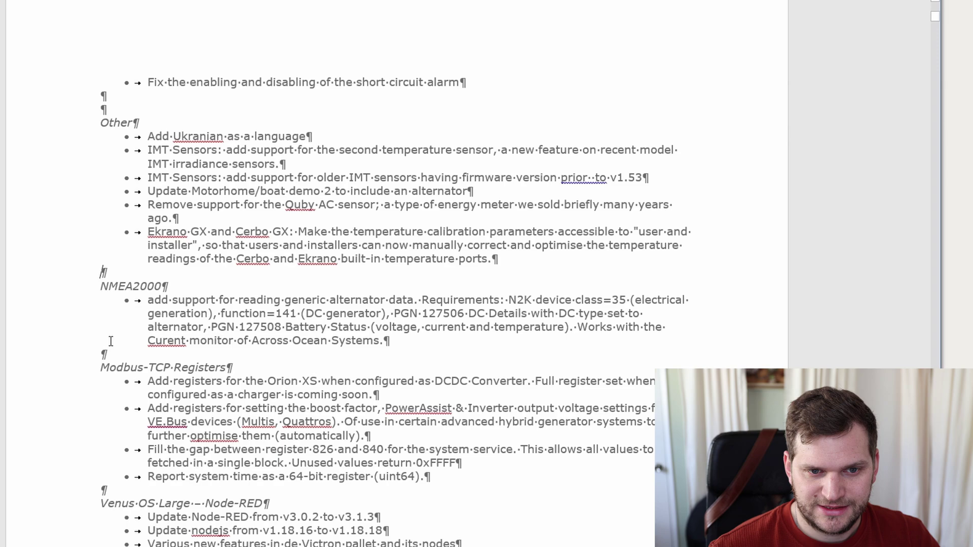
{"action": "left_click", "coordinate": [21, 287]}
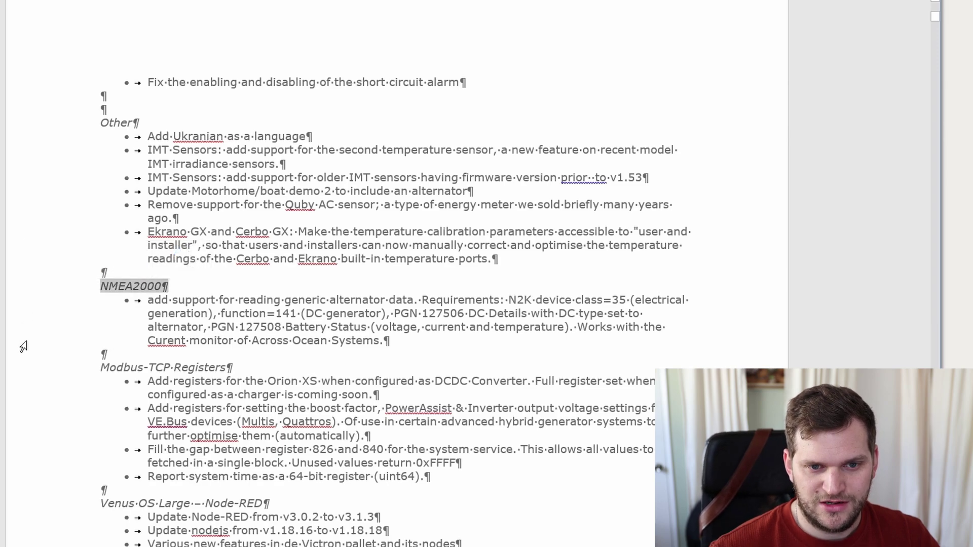
{"action": "left_click", "coordinate": [31, 384]}
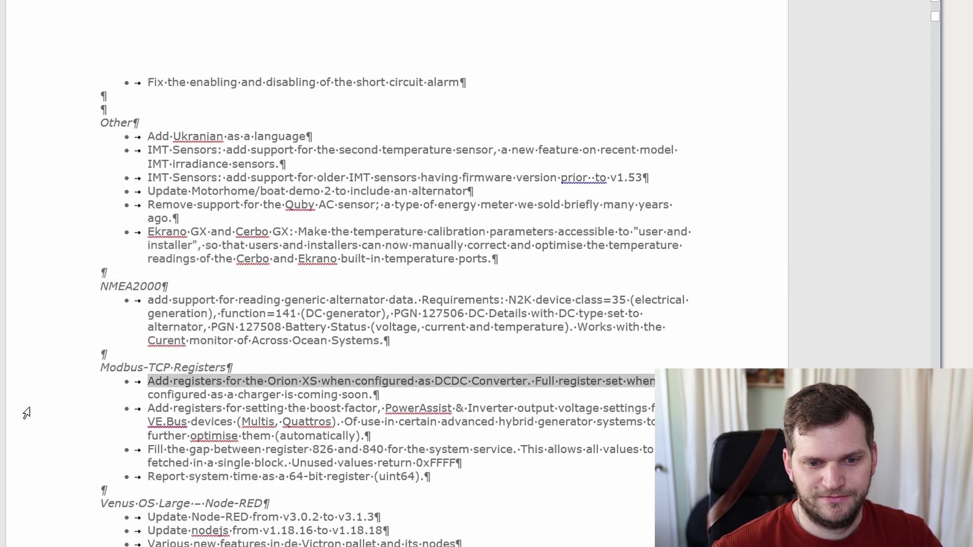
Mark the Node-RED (v3.0.2 to v3.1.3) and SignalK headings and versions, then reach Developers.
{"action": "scroll", "coordinate": [13, 404], "scroll_direction": "down", "scroll_amount": 9}
{"action": "scroll", "coordinate": [13, 404], "scroll_direction": "down", "scroll_amount": 1}
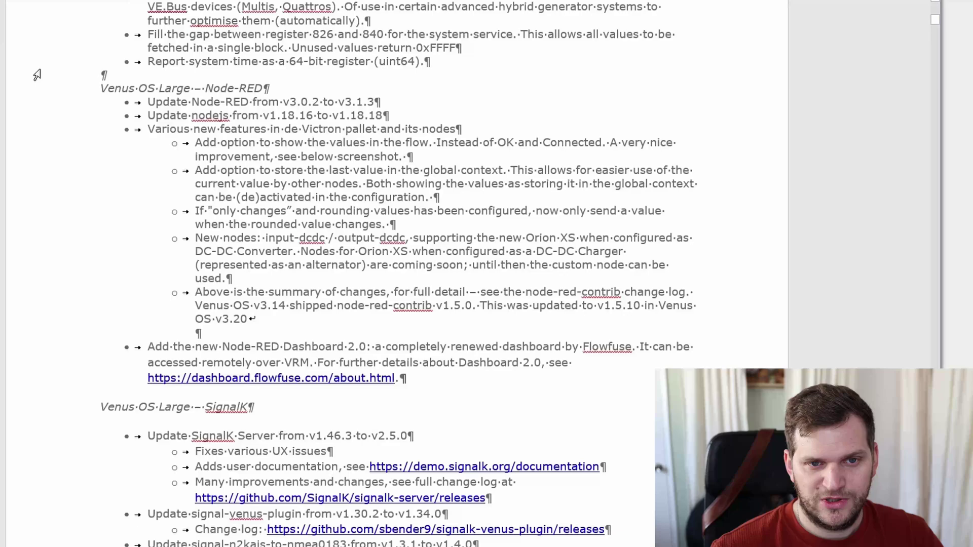
{"action": "left_click", "coordinate": [41, 89]}
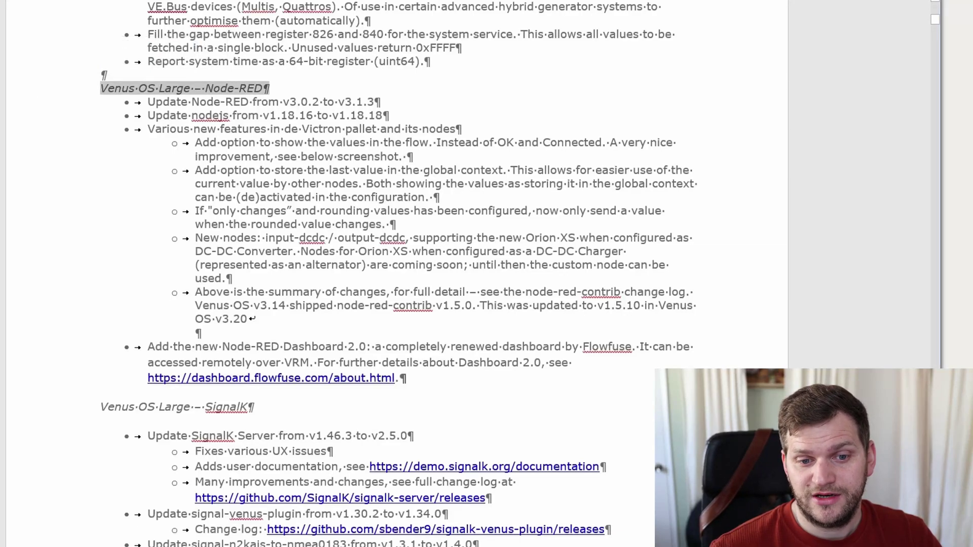
{"action": "left_click", "coordinate": [49, 418]}
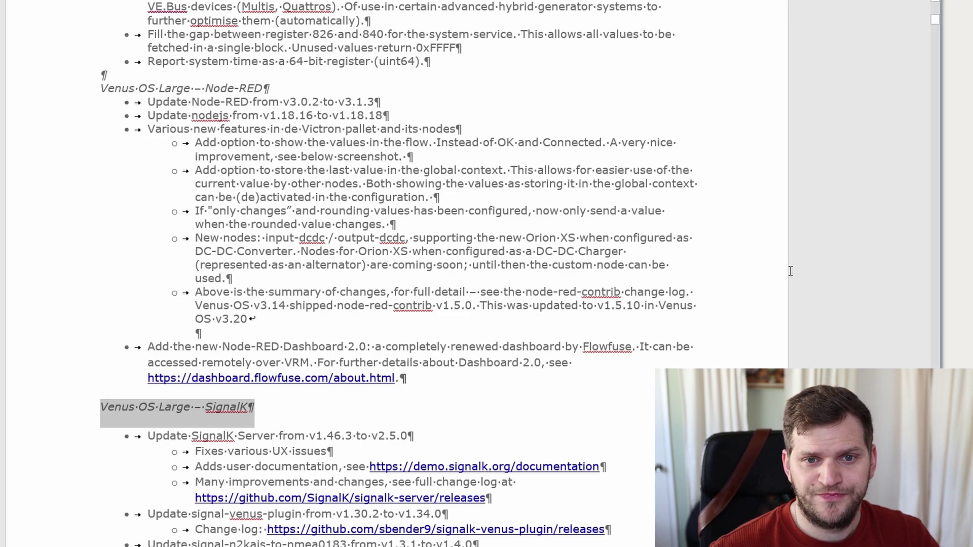
{"action": "left_click_drag", "start_coordinate": [267, 107], "coordinate": [416, 104]}
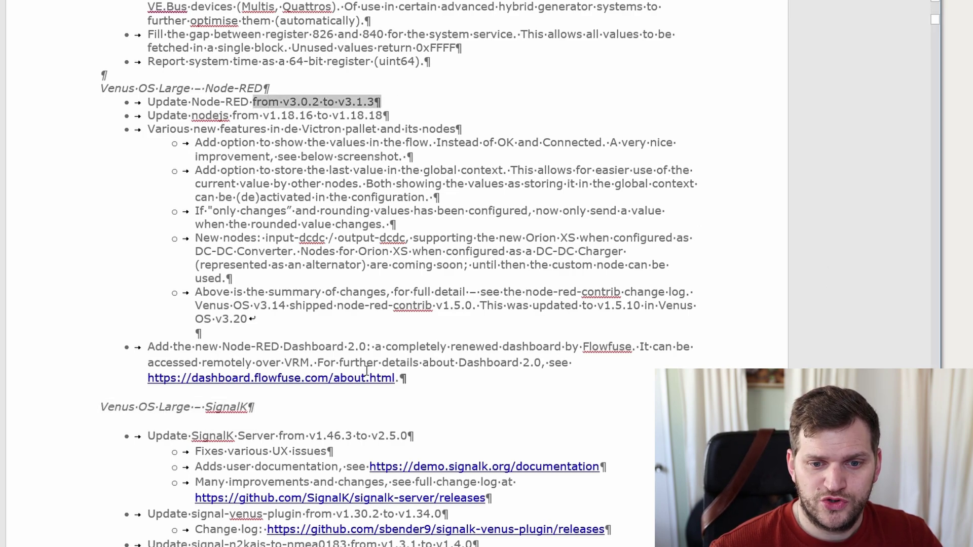
{"action": "left_click_drag", "start_coordinate": [297, 437], "coordinate": [395, 437]}
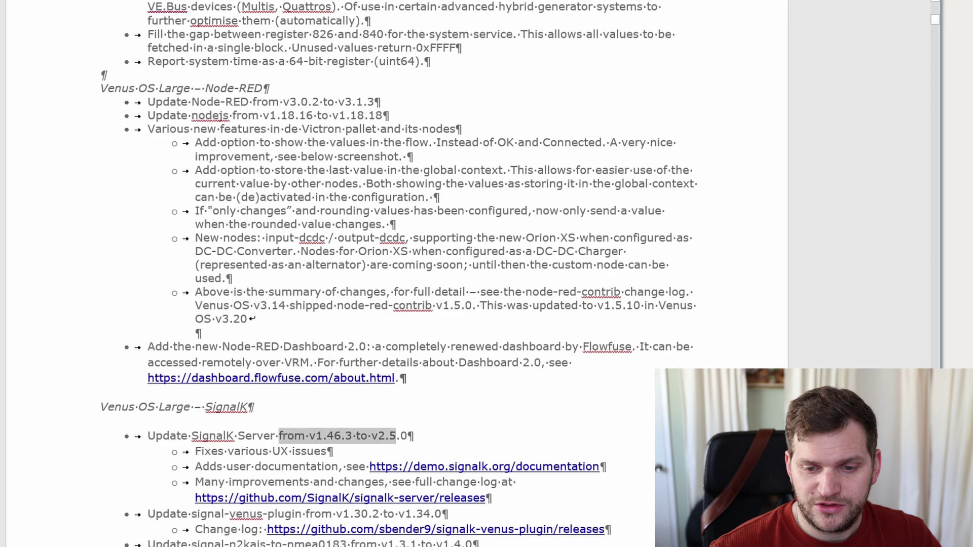
{"action": "scroll", "coordinate": [395, 437], "scroll_direction": "down", "scroll_amount": 3}
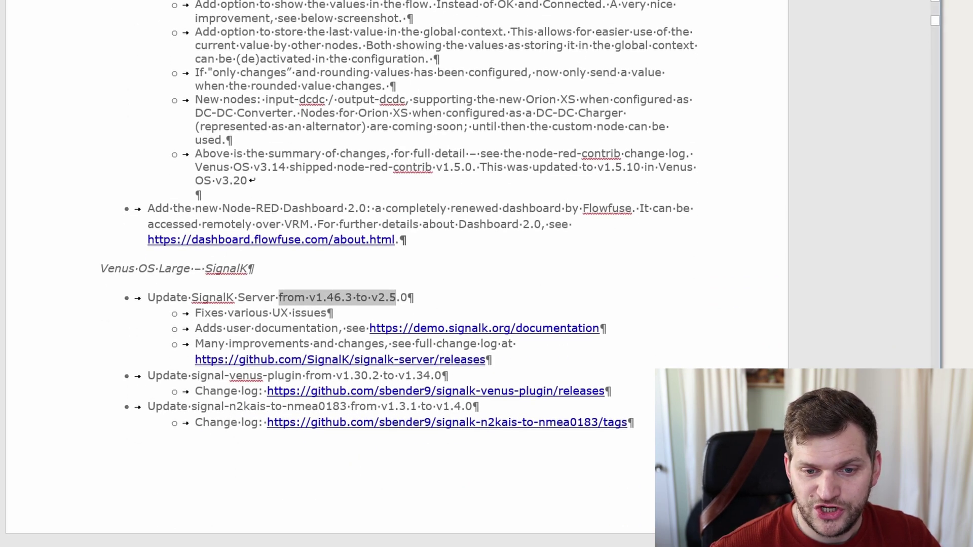
{"action": "scroll", "coordinate": [351, 274], "scroll_direction": "down", "scroll_amount": 10}
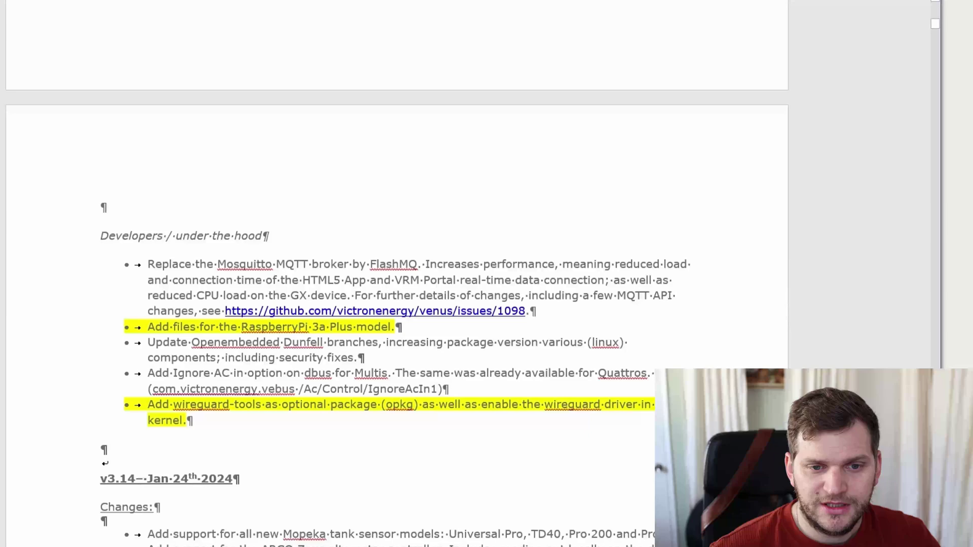
{"action": "scroll", "coordinate": [75, 213], "scroll_direction": "down", "scroll_amount": 1}
{"action": "left_click", "coordinate": [55, 173]}
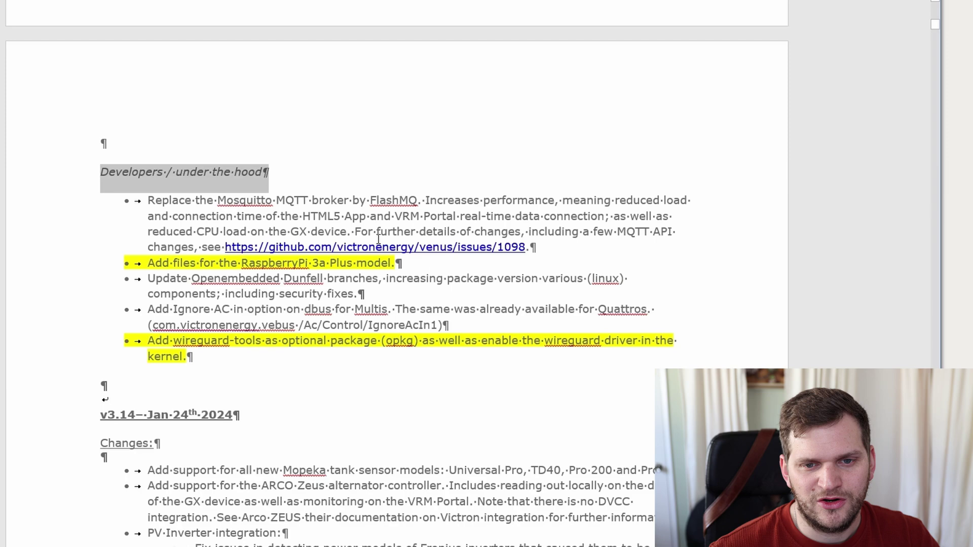
{"action": "left_click", "coordinate": [86, 263]}
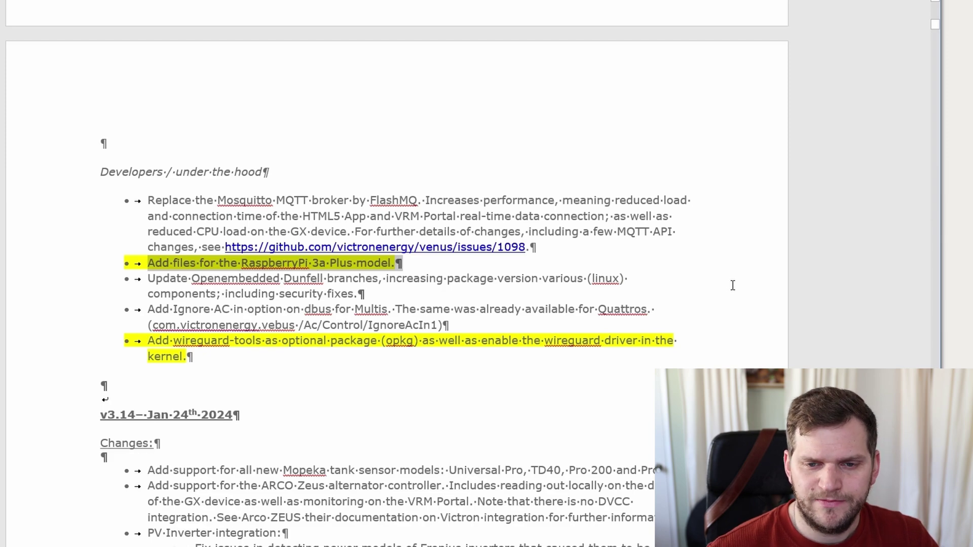
{"action": "left_click", "coordinate": [41, 342]}
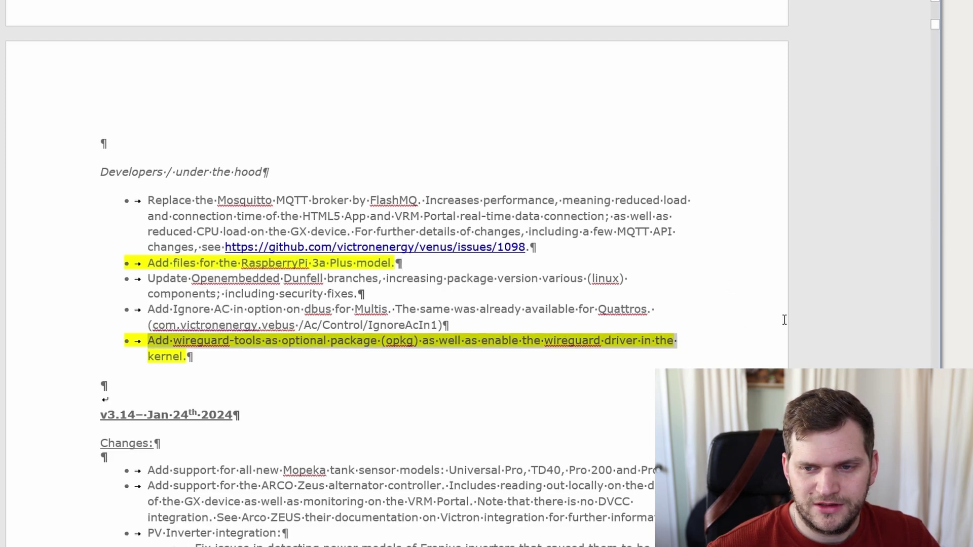
{"action": "left_click", "coordinate": [770, 310]}
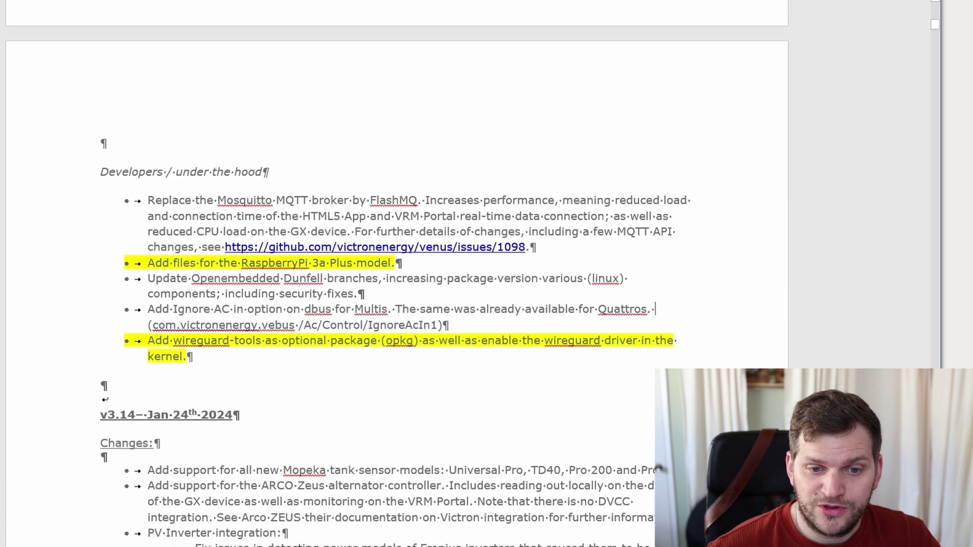
{"action": "scroll", "coordinate": [659, 468], "scroll_direction": "up", "scroll_amount": 15}
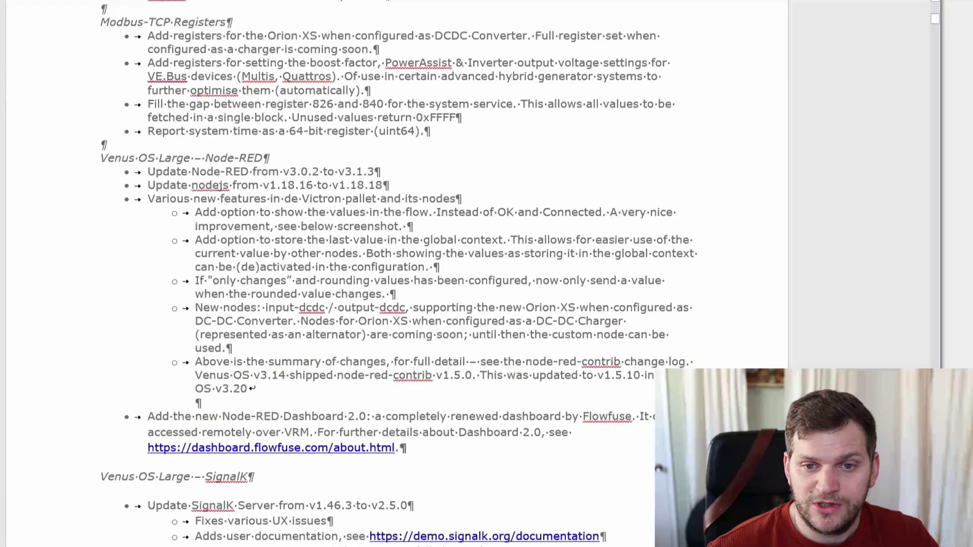
{"action": "scroll", "coordinate": [658, 467], "scroll_direction": "up", "scroll_amount": 10}
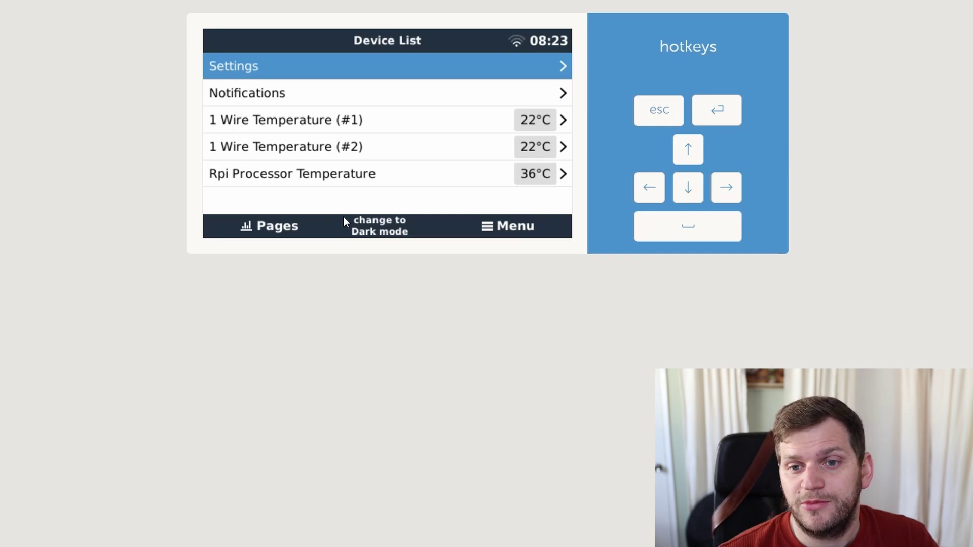
Check for updates under Settings > Firmware > Online updates and start the v3.20 install.
{"action": "left_click", "coordinate": [485, 66]}
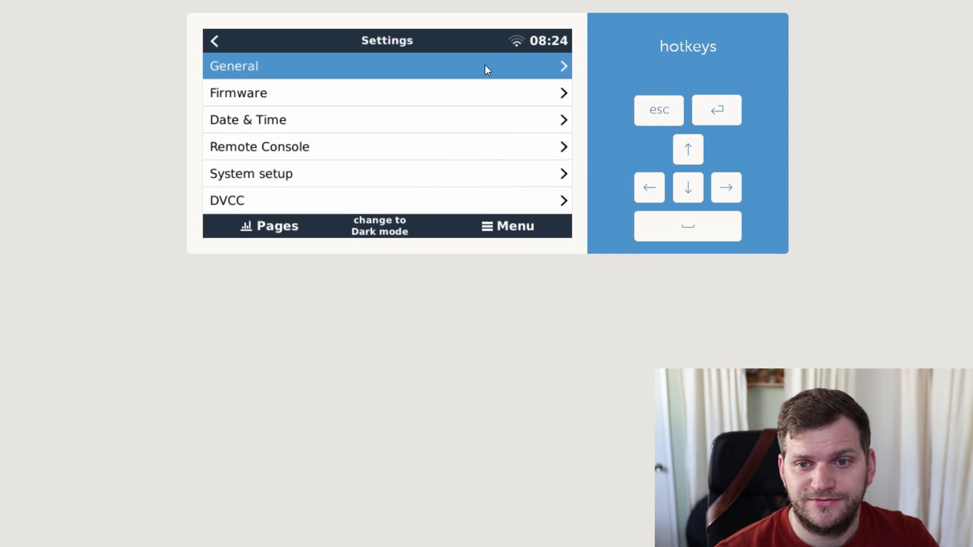
{"action": "left_click", "coordinate": [515, 98]}
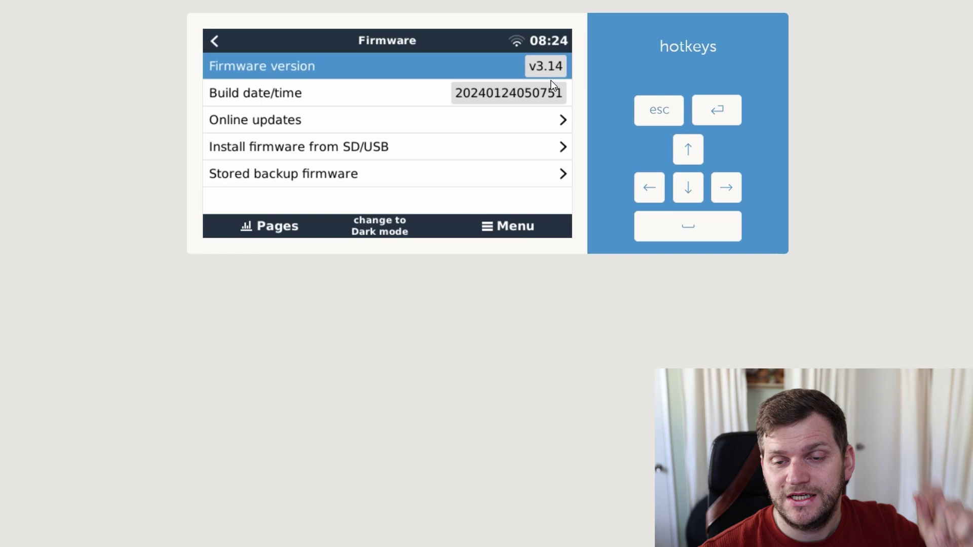
{"action": "left_click", "coordinate": [296, 122]}
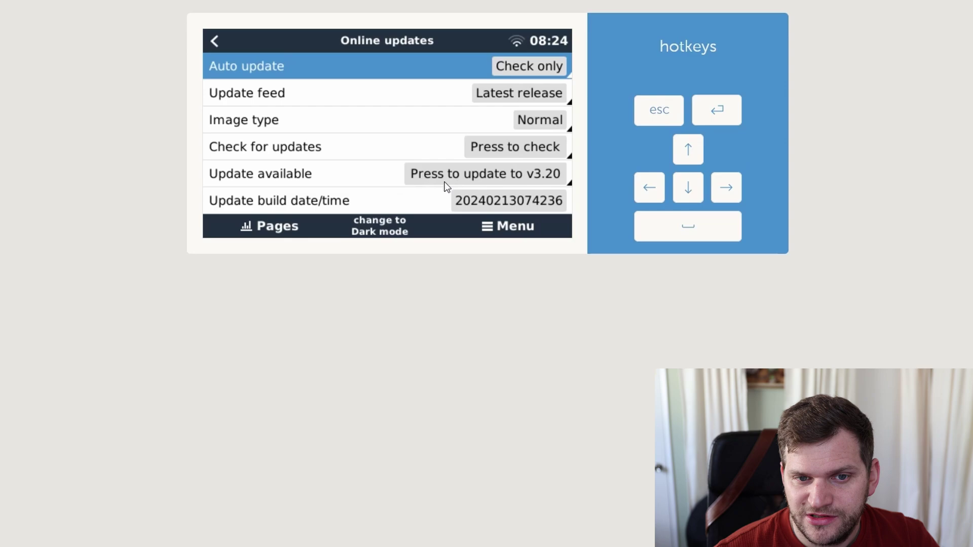
{"action": "left_click", "coordinate": [521, 144]}
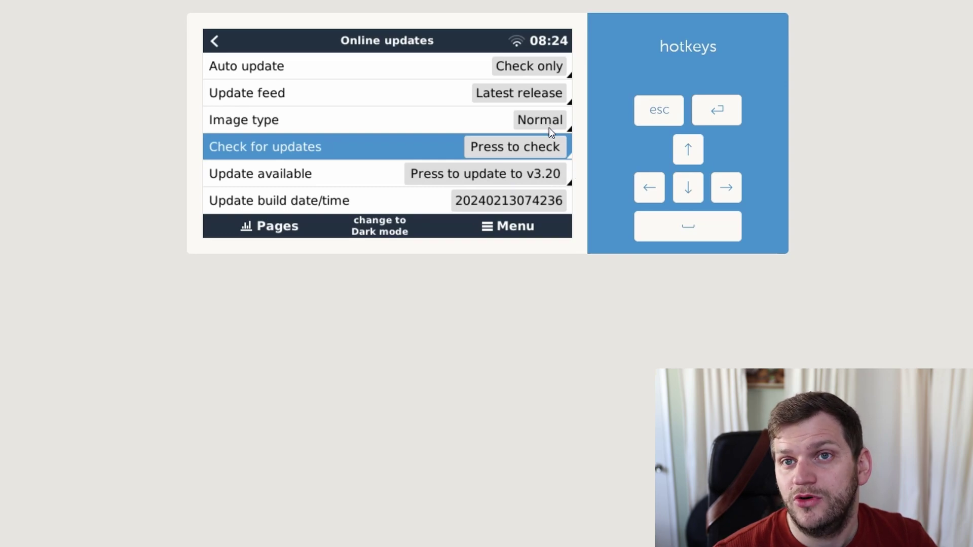
{"action": "left_click", "coordinate": [546, 153]}
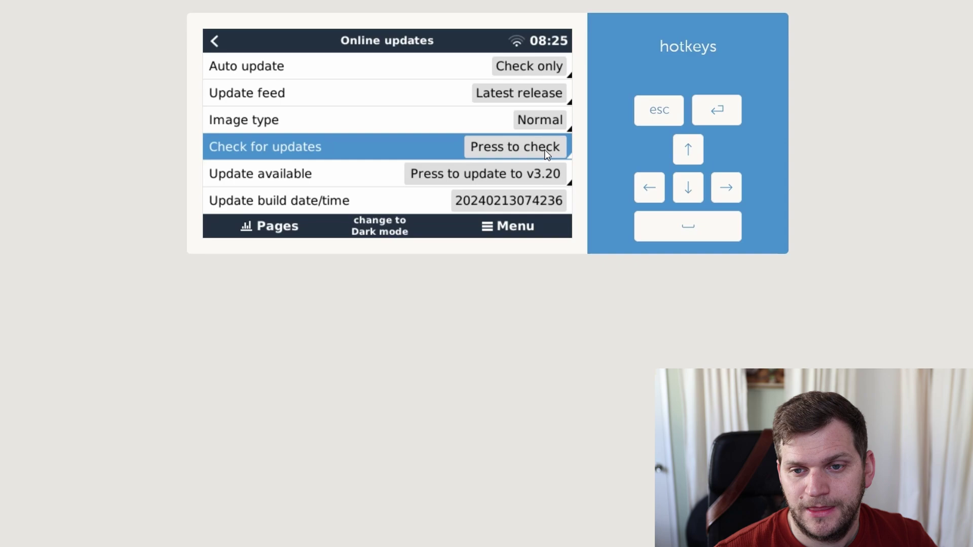
{"action": "left_click", "coordinate": [549, 177]}
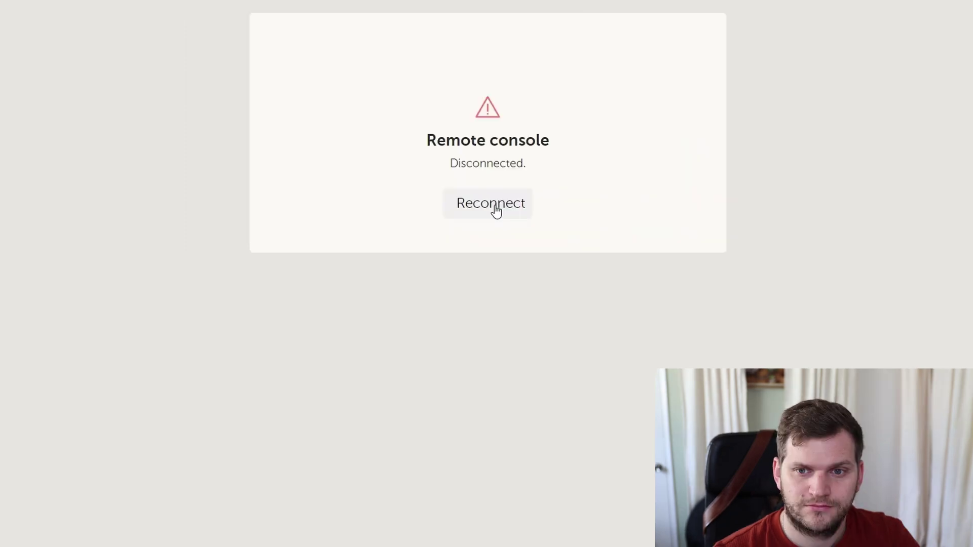
Press Reconnect repeatedly after the v3.20 reboot until the Device List loads again.
{"action": "left_click", "coordinate": [496, 211]}
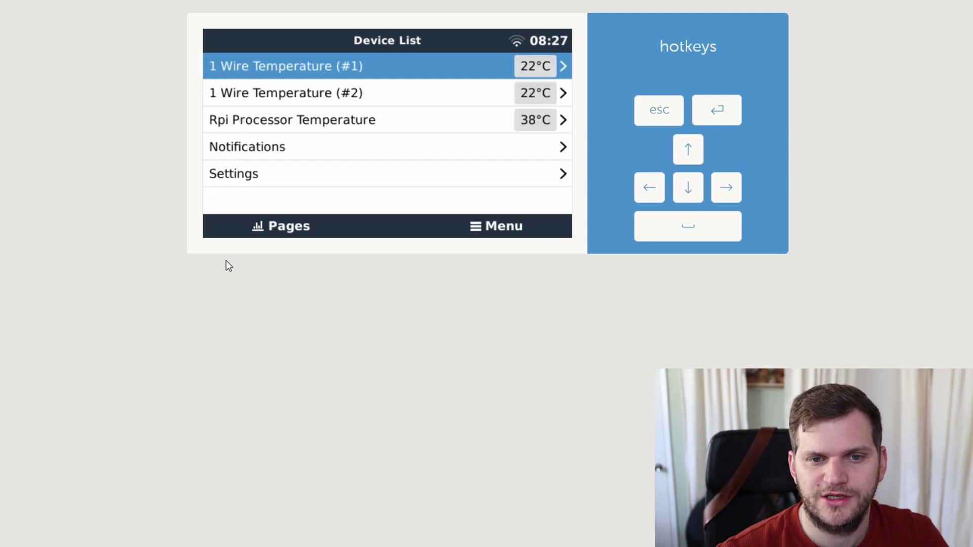
{"action": "left_click", "coordinate": [501, 175]}
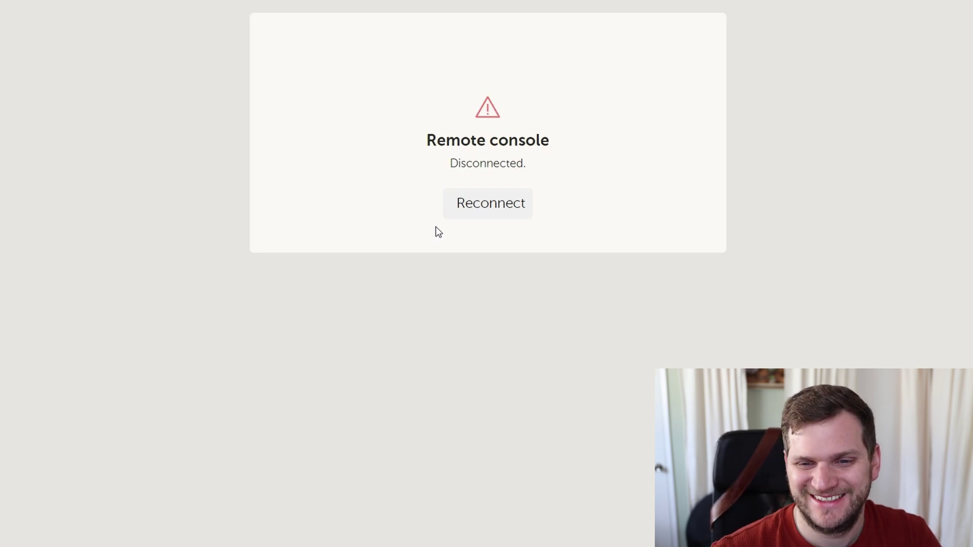
{"action": "left_click", "coordinate": [472, 213]}
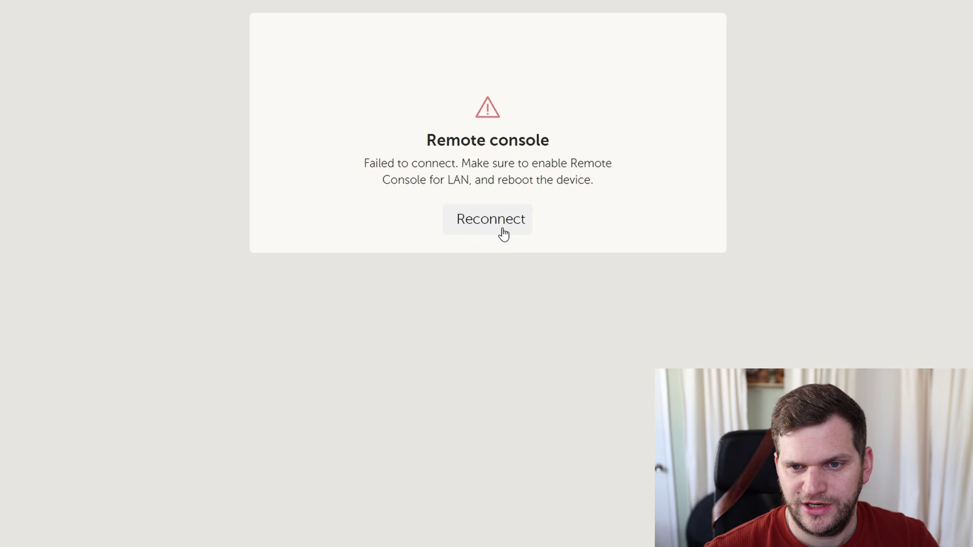
{"action": "left_click", "coordinate": [501, 226]}
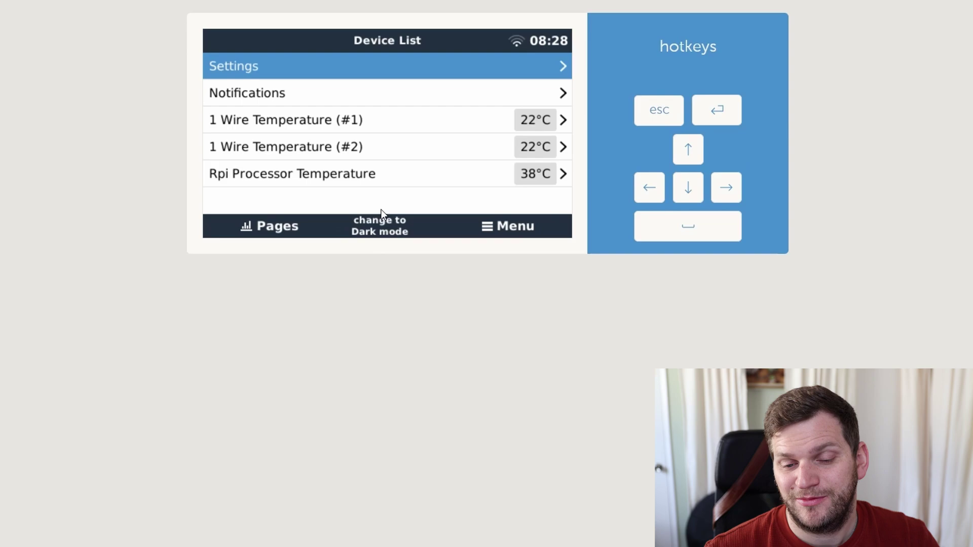
Confirm firmware v3.20 in Settings > Firmware, check Online updates finds nothing newer, return to Menu.
{"action": "left_click", "coordinate": [517, 62]}
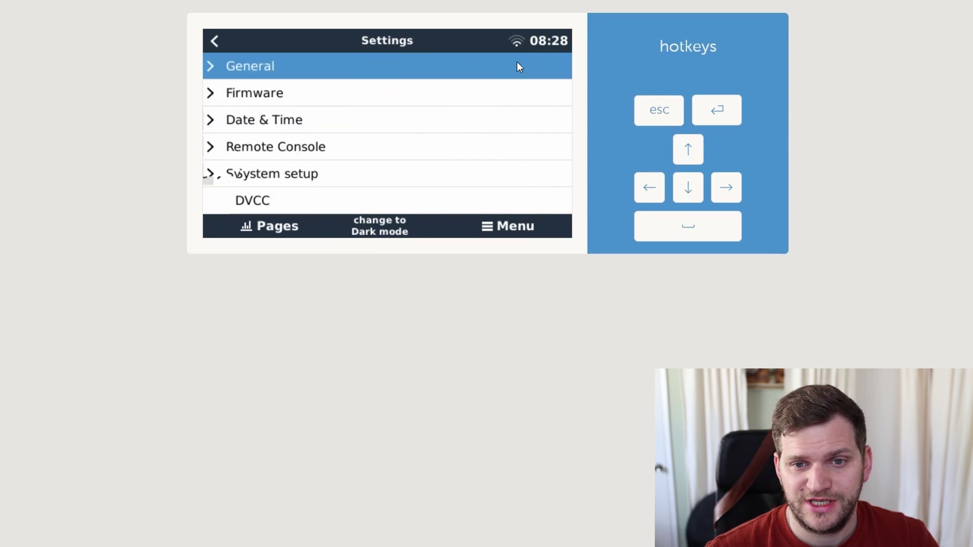
{"action": "left_click", "coordinate": [689, 191]}
{"action": "left_click", "coordinate": [689, 191]}
{"action": "left_click", "coordinate": [693, 157]}
{"action": "left_click", "coordinate": [720, 185]}
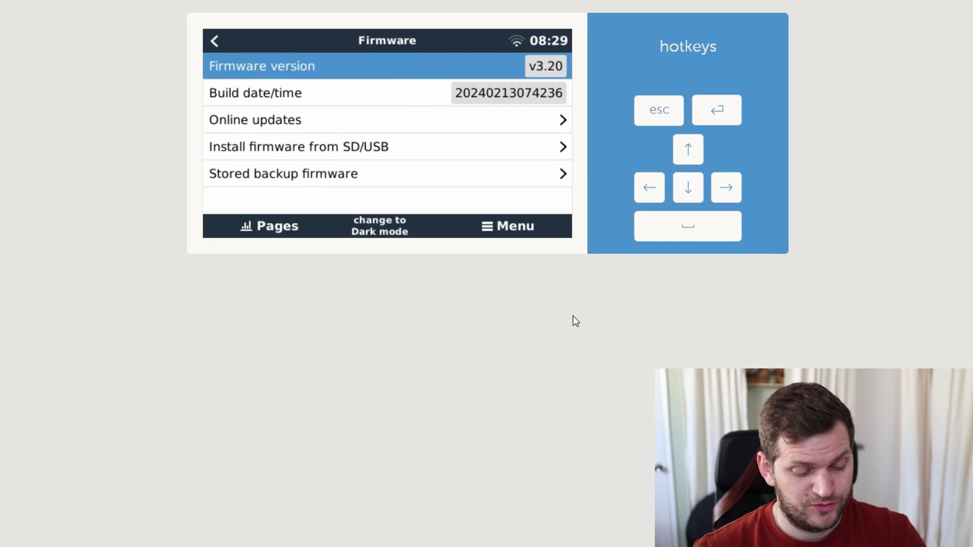
{"action": "left_click", "coordinate": [354, 131]}
{"action": "left_click", "coordinate": [533, 152]}
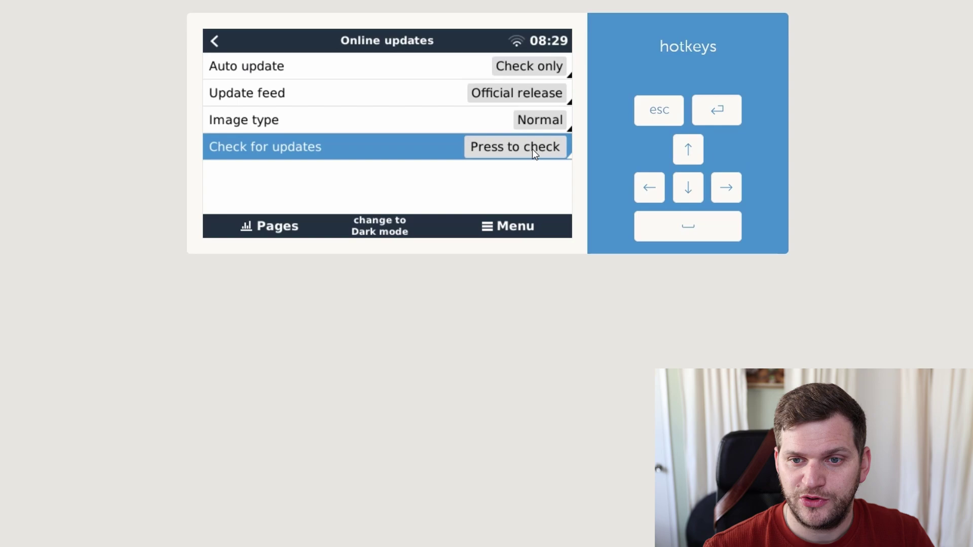
{"action": "left_click", "coordinate": [527, 226]}
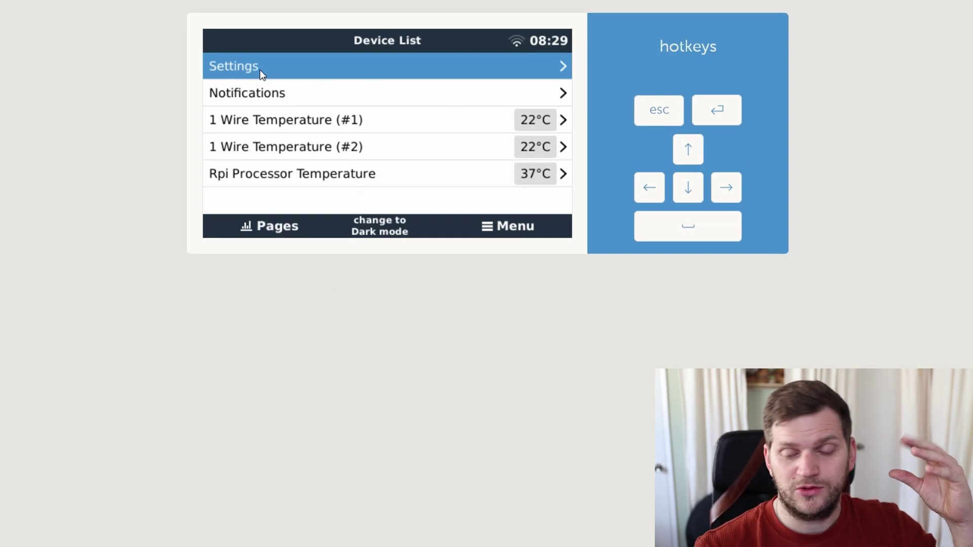
Glance at the system overview, then move down the Settings list to Package manager.
{"action": "left_click", "coordinate": [282, 226]}
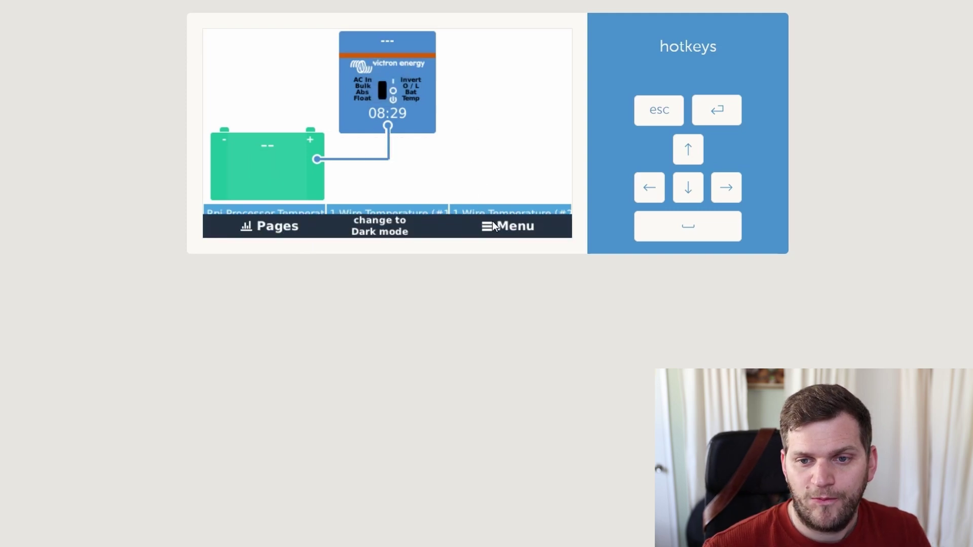
{"action": "left_click", "coordinate": [492, 223]}
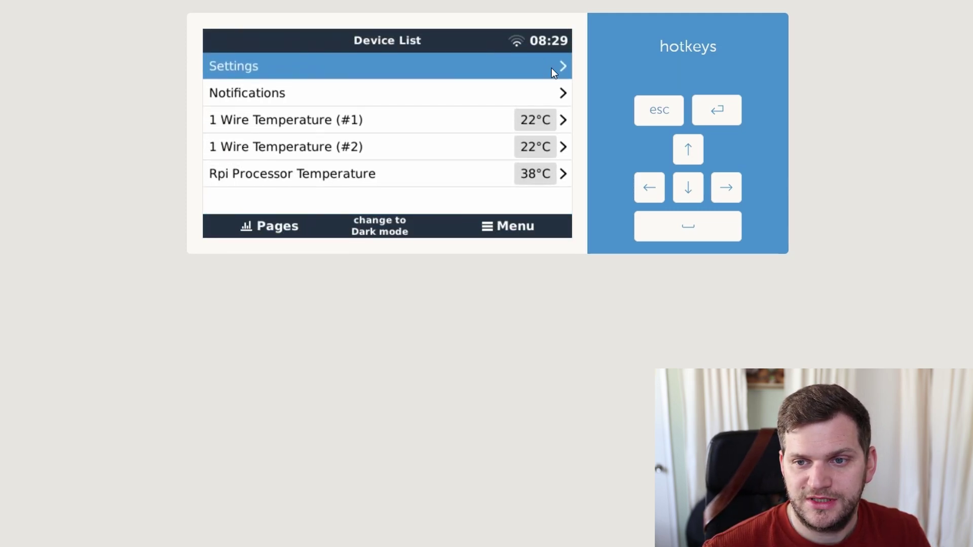
{"action": "left_click", "coordinate": [556, 68]}
{"action": "left_click", "coordinate": [691, 191]}
{"action": "left_click", "coordinate": [691, 191]}
{"action": "left_click", "coordinate": [691, 192]}
{"action": "left_click", "coordinate": [694, 192]}
{"action": "left_click", "coordinate": [695, 192]}
{"action": "left_click", "coordinate": [696, 192]}
{"action": "left_click", "coordinate": [696, 193]}
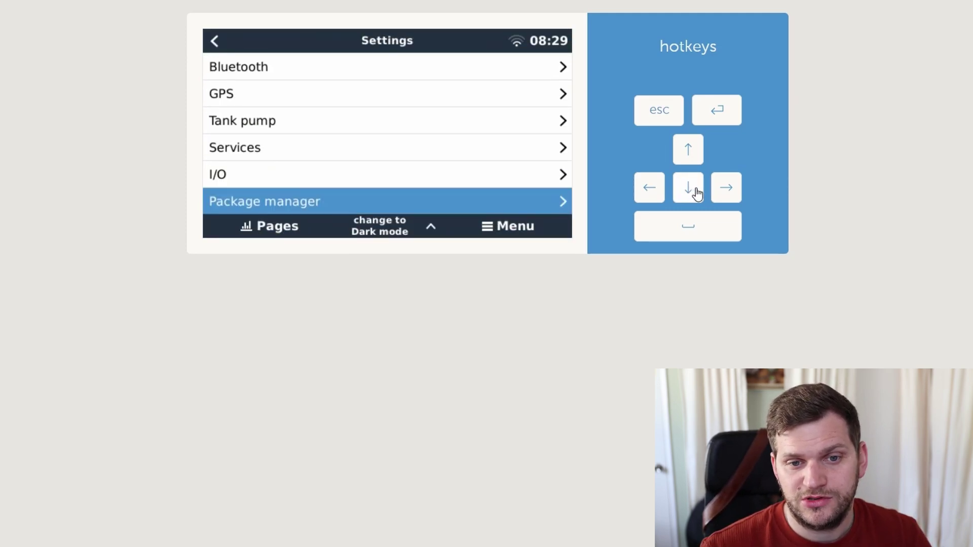
Check SetupHelper, RpiDisplaySetup and GuiMods versions in Active packages, then return to the Device List.
{"action": "left_click", "coordinate": [465, 193]}
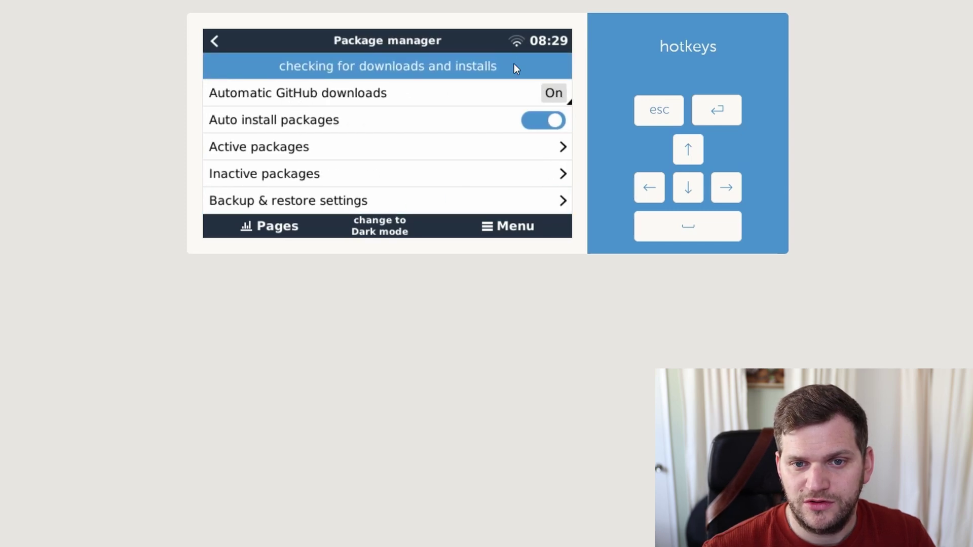
{"action": "left_click", "coordinate": [689, 190]}
{"action": "left_click", "coordinate": [690, 190]}
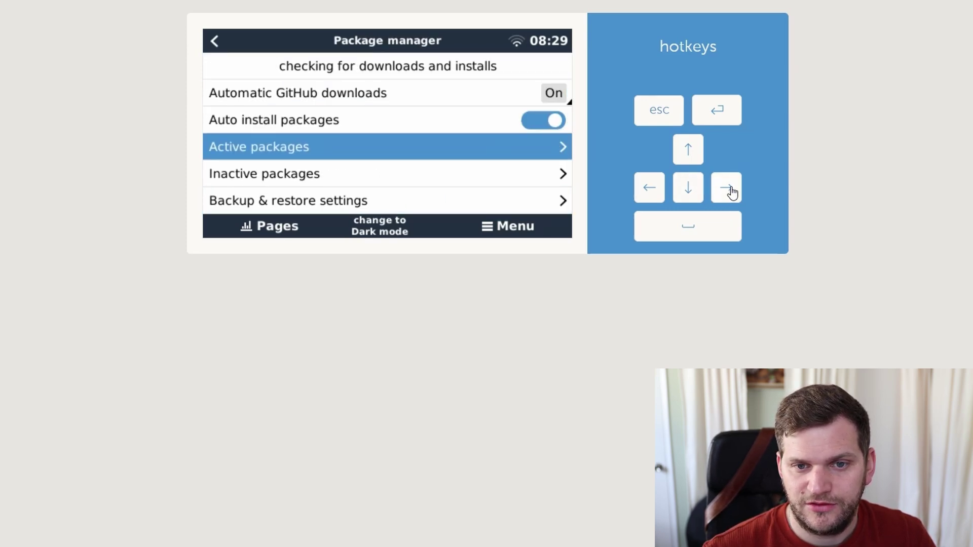
{"action": "left_click", "coordinate": [727, 188]}
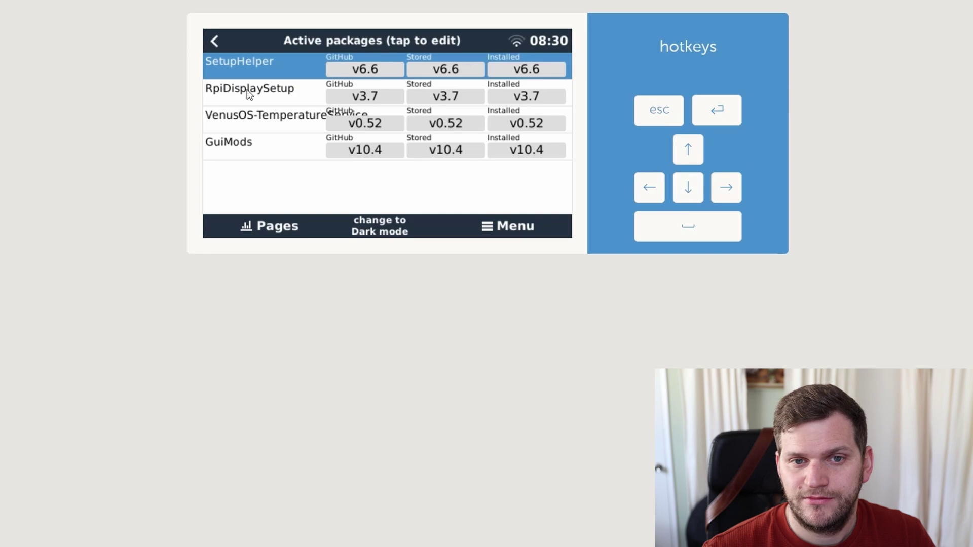
{"action": "left_click", "coordinate": [211, 40]}
{"action": "left_click", "coordinate": [528, 225]}
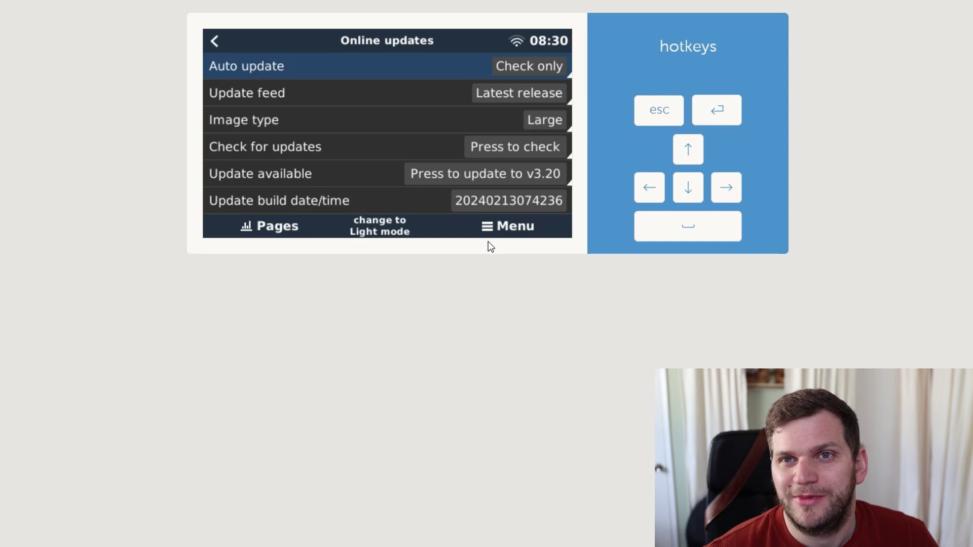
{"action": "left_click", "coordinate": [516, 223]}
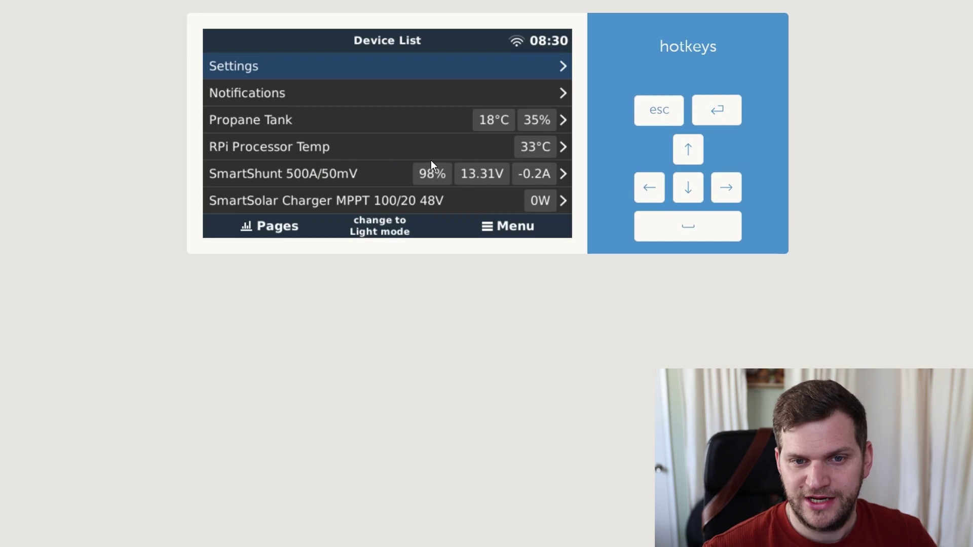
{"action": "left_click", "coordinate": [272, 175]}
{"action": "left_click", "coordinate": [653, 187]}
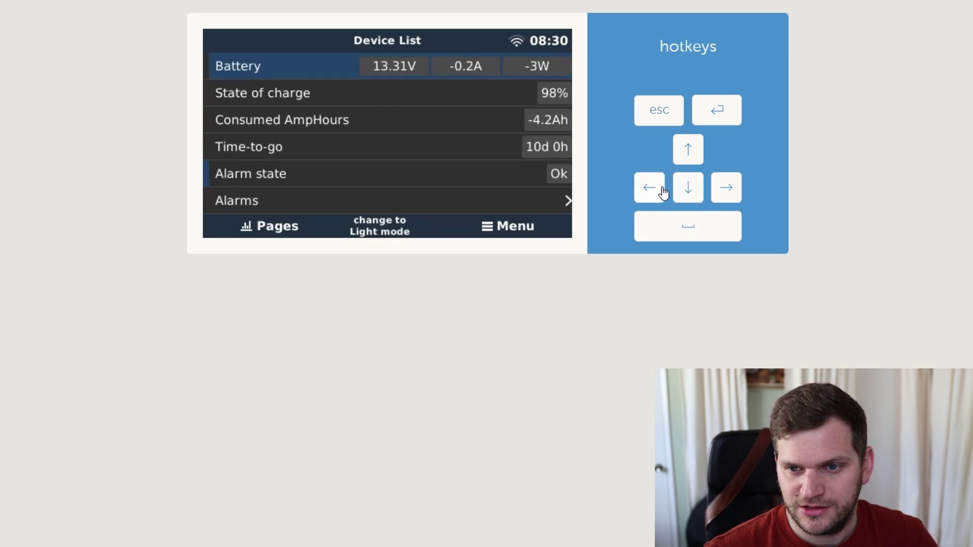
{"action": "left_click", "coordinate": [697, 194]}
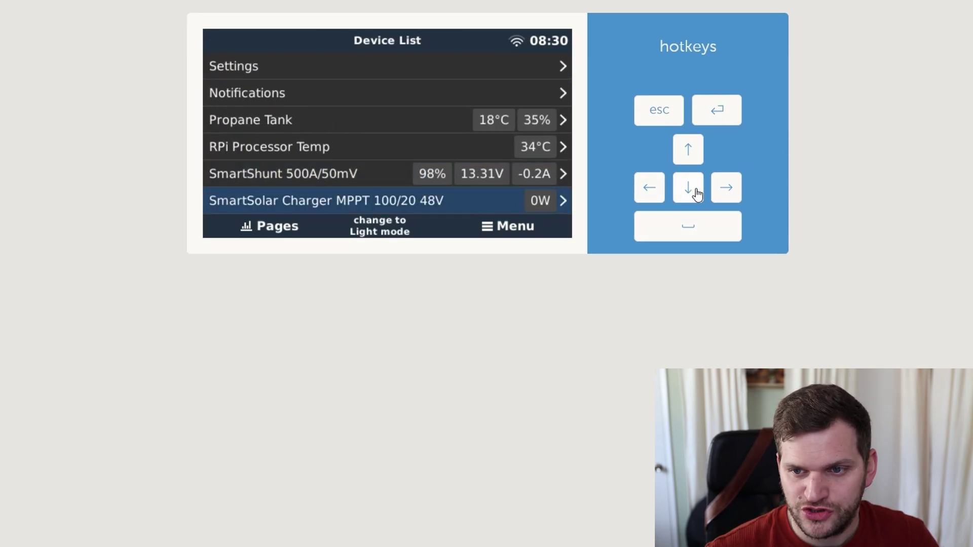
{"action": "left_click", "coordinate": [691, 163]}
{"action": "left_click", "coordinate": [692, 164]}
{"action": "left_click", "coordinate": [692, 164]}
{"action": "left_click", "coordinate": [692, 164]}
{"action": "left_click", "coordinate": [692, 164]}
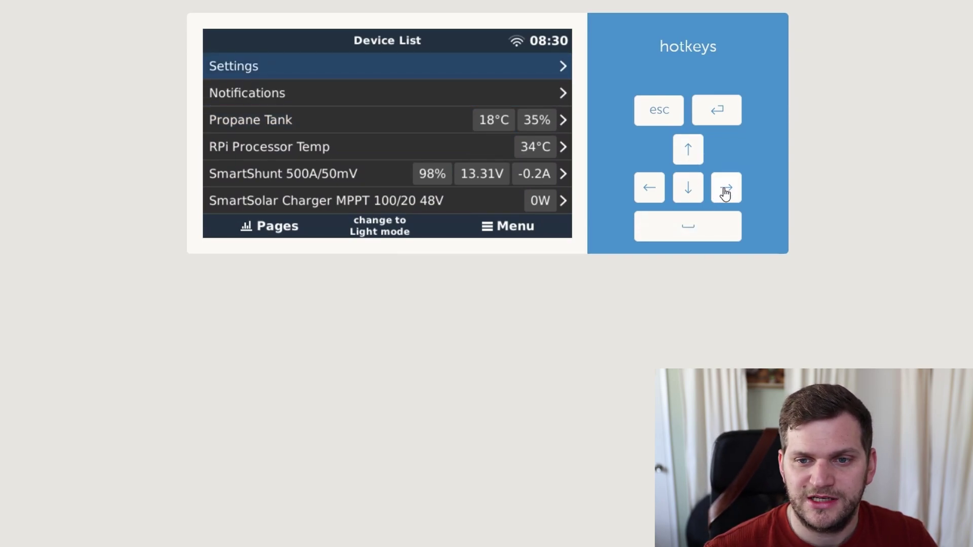
Go to Settings > Firmware > Online updates, check for updates, and start installing v3.20.
{"action": "left_click", "coordinate": [726, 193]}
{"action": "left_click", "coordinate": [688, 193]}
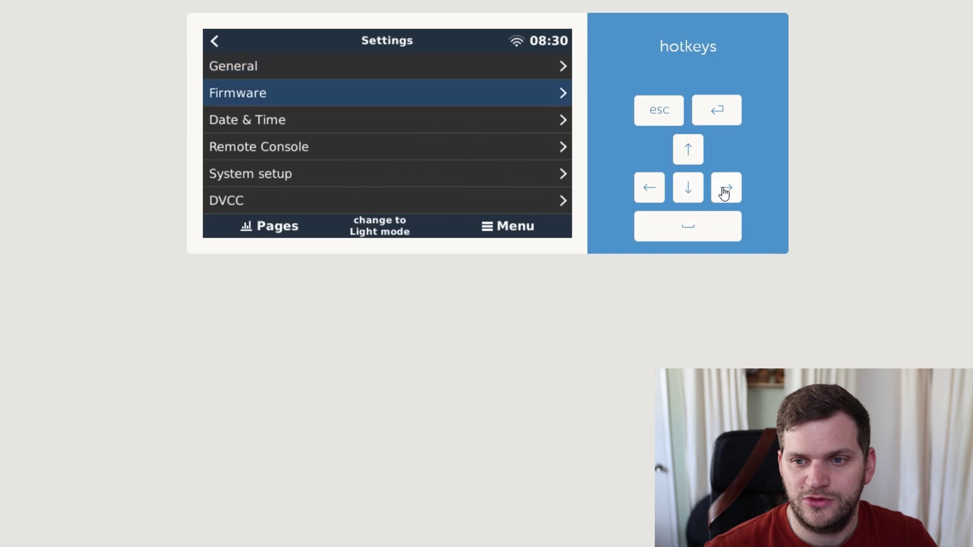
{"action": "left_click", "coordinate": [724, 193]}
{"action": "left_click", "coordinate": [688, 193]}
{"action": "left_click", "coordinate": [688, 193]}
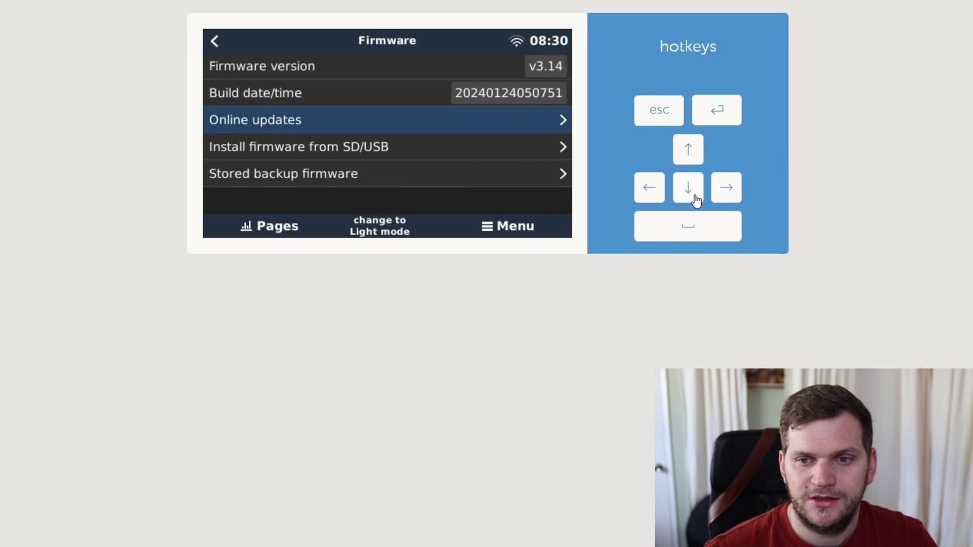
{"action": "left_click", "coordinate": [733, 191]}
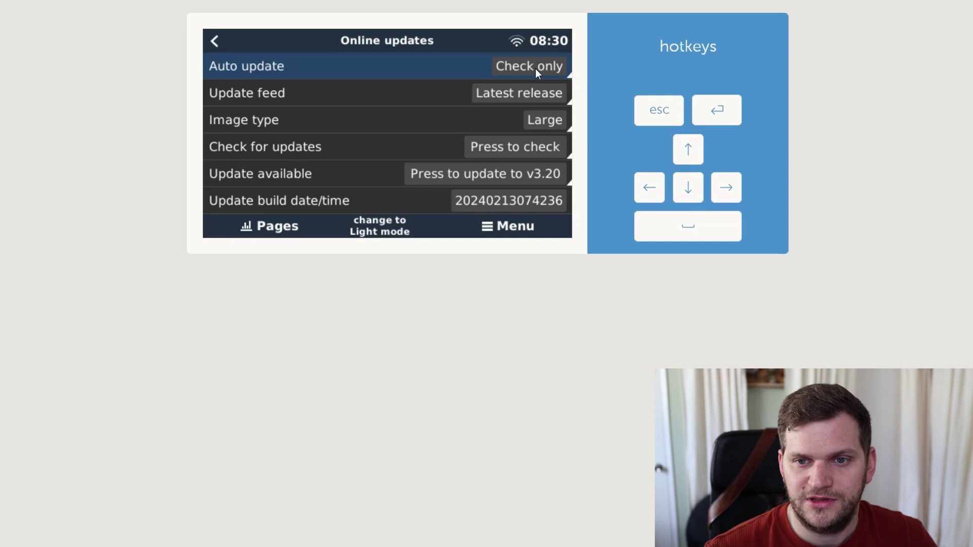
{"action": "left_click", "coordinate": [267, 92]}
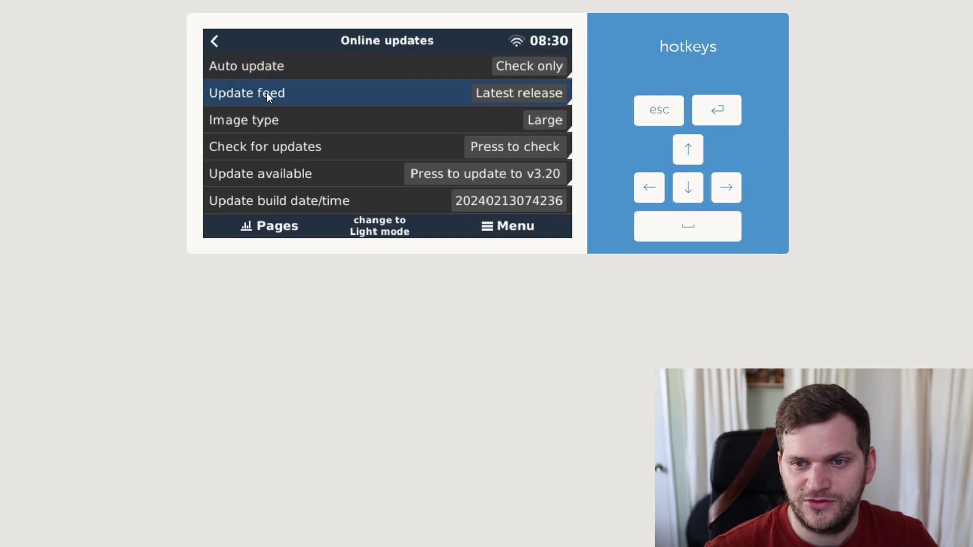
{"action": "left_click", "coordinate": [258, 123]}
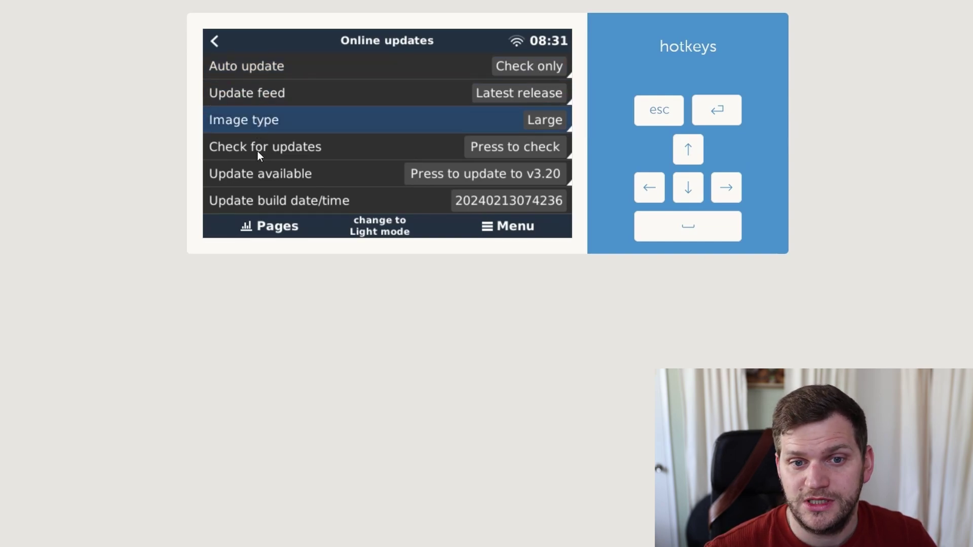
{"action": "left_click", "coordinate": [500, 148]}
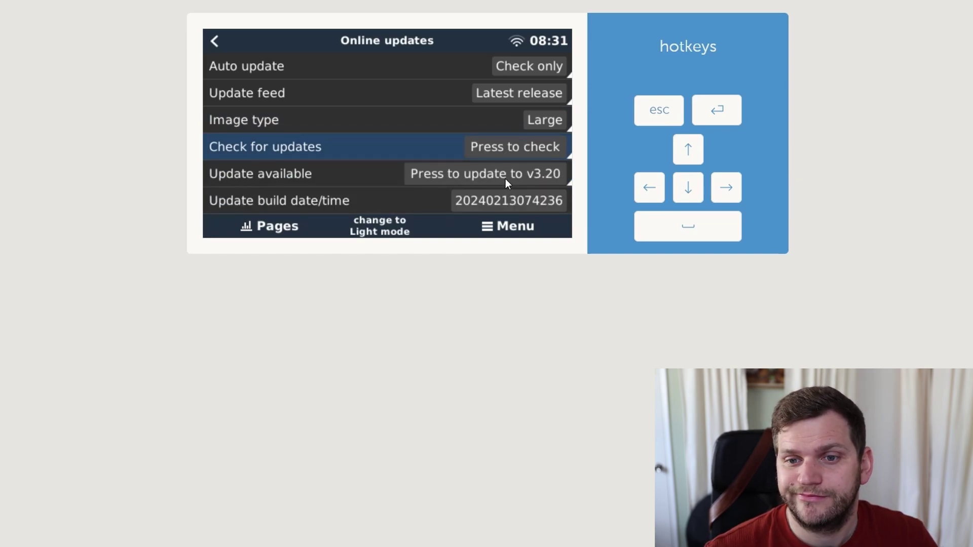
{"action": "left_click", "coordinate": [506, 178]}
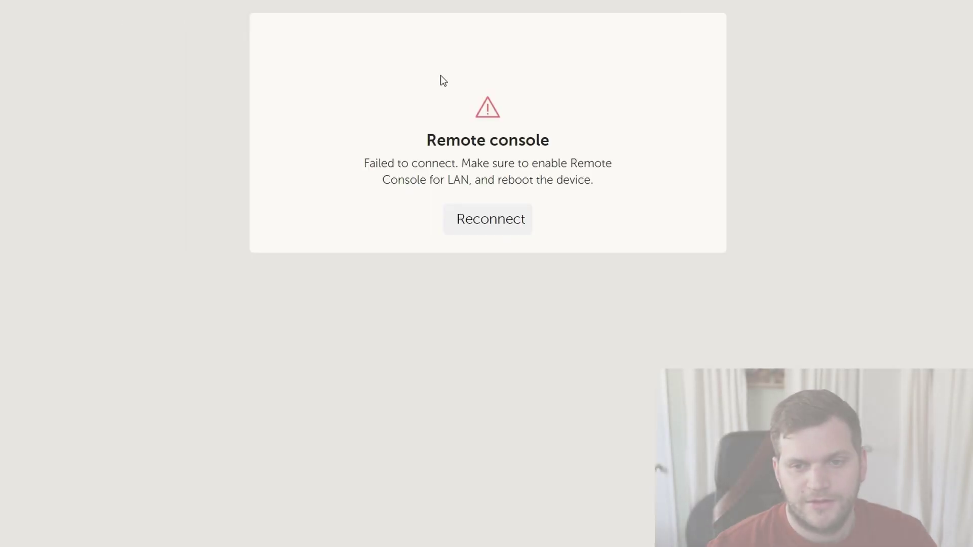
Press Reconnect twice after the v3.20 restart until the Device List with the SmartShunt returns.
{"action": "left_click", "coordinate": [519, 221]}
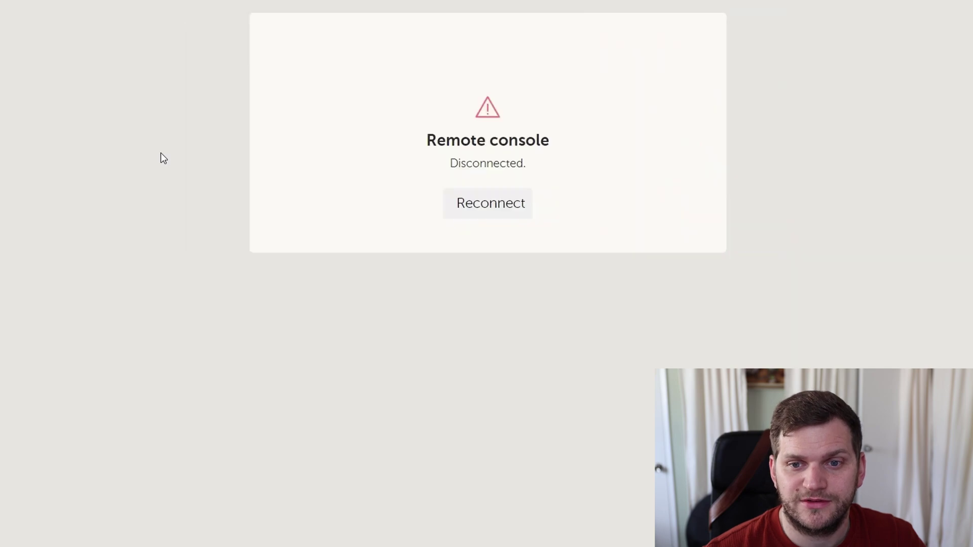
{"action": "left_click", "coordinate": [510, 210]}
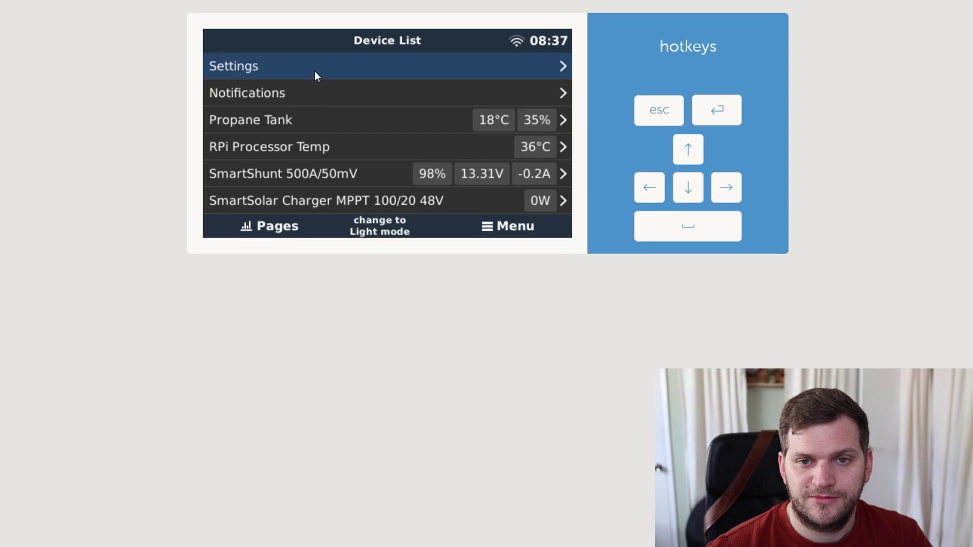
{"action": "key", "text": "space"}
{"action": "left_click", "coordinate": [519, 116]}
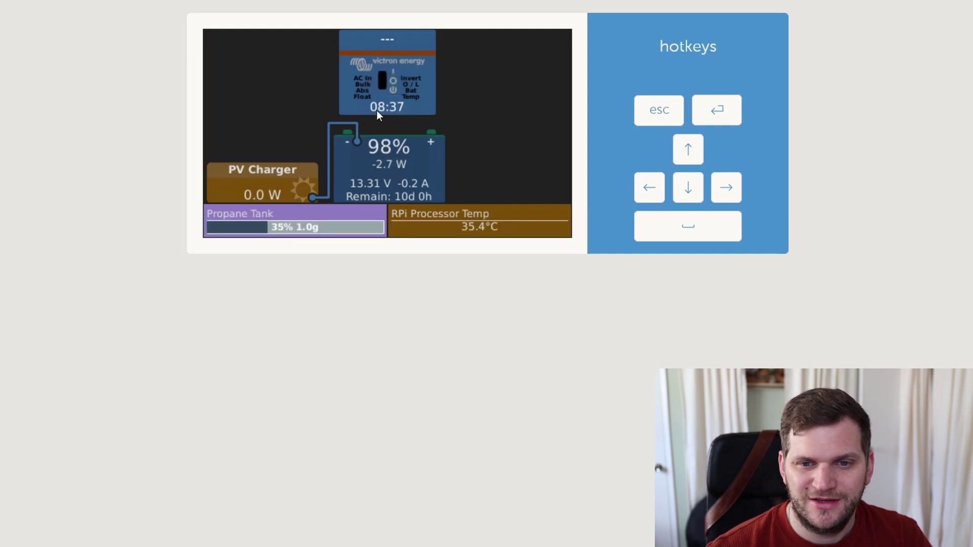
{"action": "left_click", "coordinate": [467, 135]}
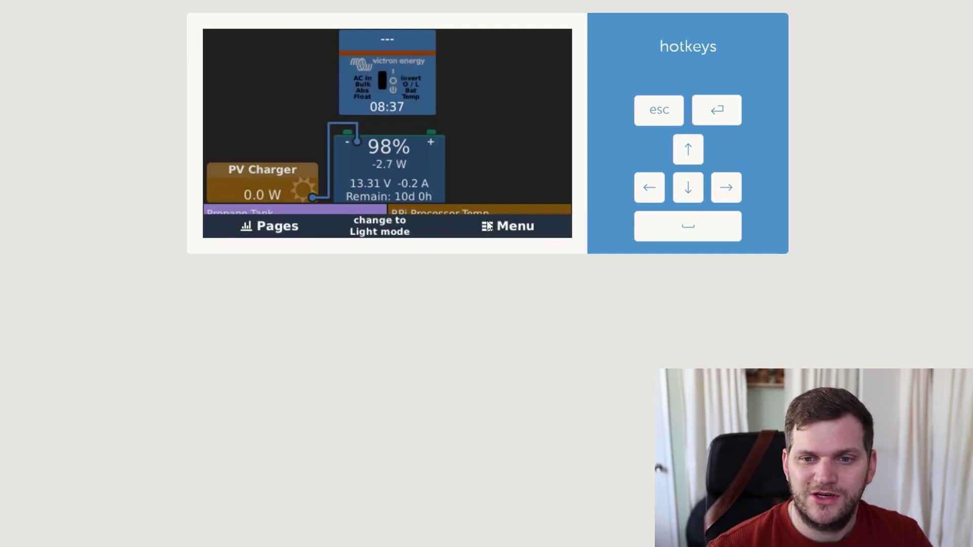
{"action": "left_click", "coordinate": [488, 227]}
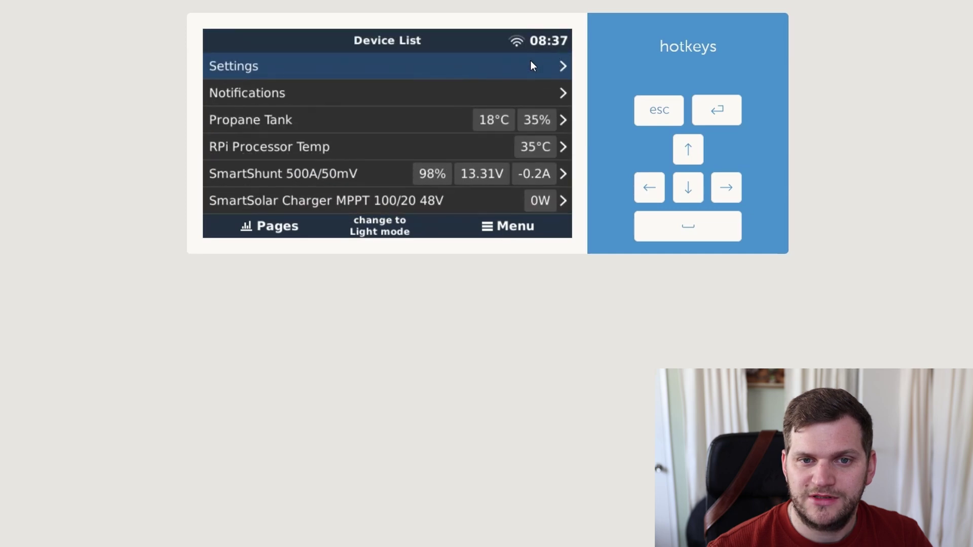
{"action": "left_click", "coordinate": [525, 64]}
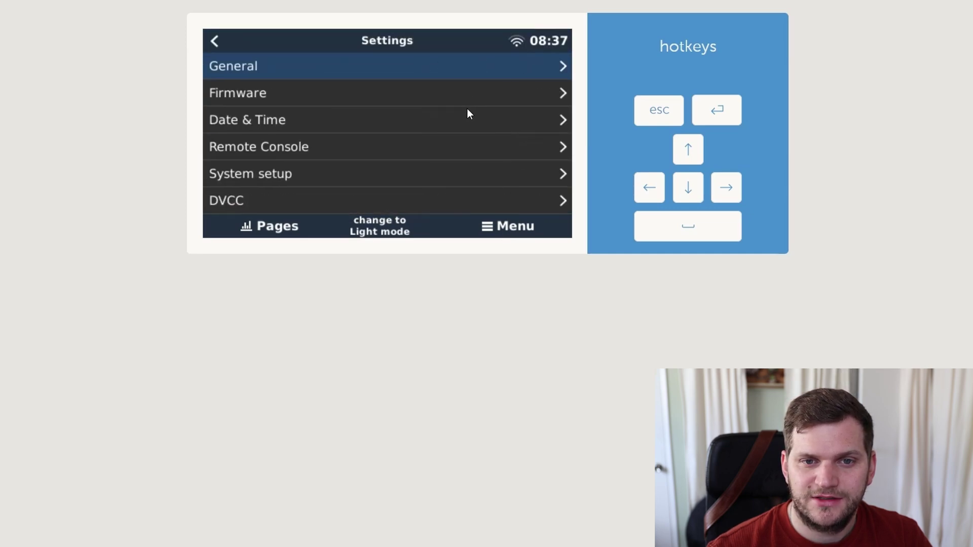
{"action": "left_click", "coordinate": [482, 96]}
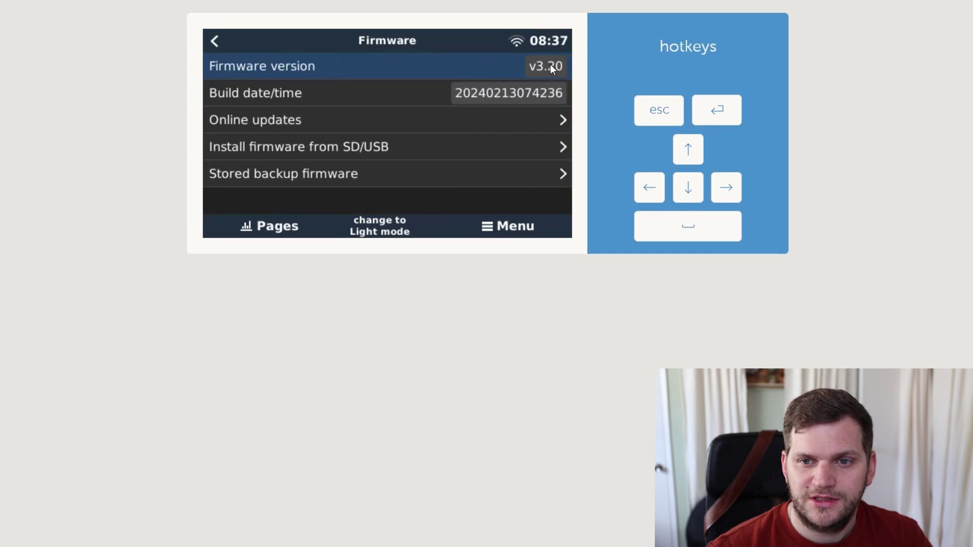
{"action": "left_click", "coordinate": [302, 120]}
{"action": "left_click", "coordinate": [507, 141]}
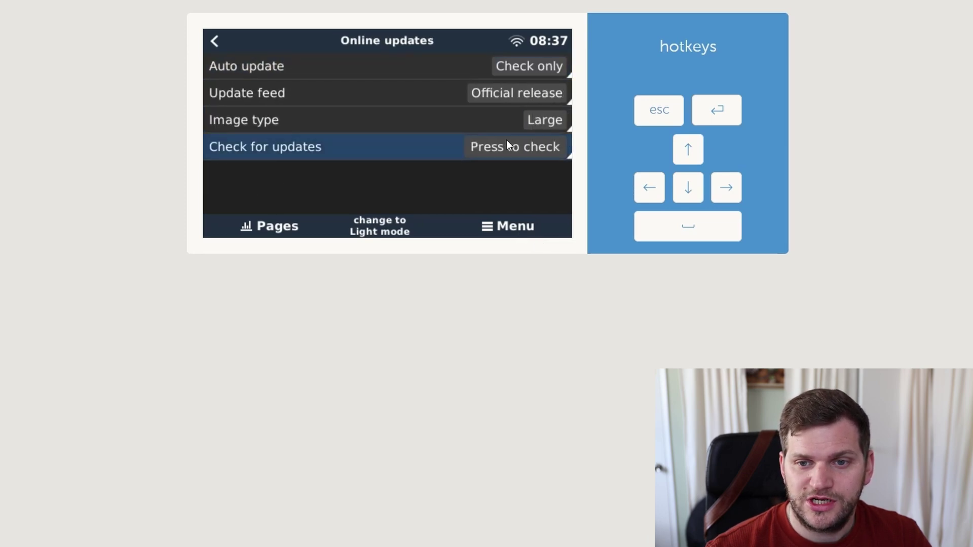
{"action": "left_click", "coordinate": [503, 228]}
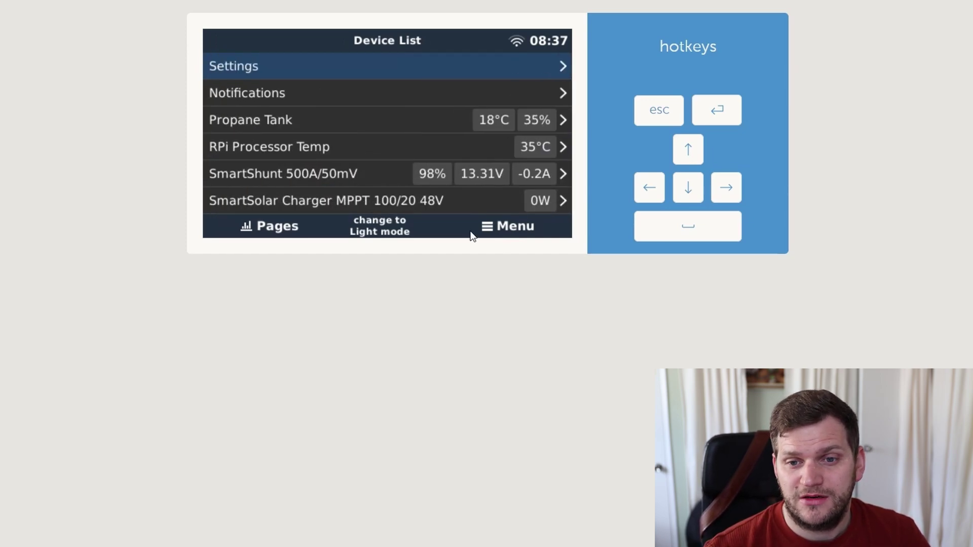
{"action": "left_click", "coordinate": [440, 71]}
{"action": "left_click", "coordinate": [687, 188]}
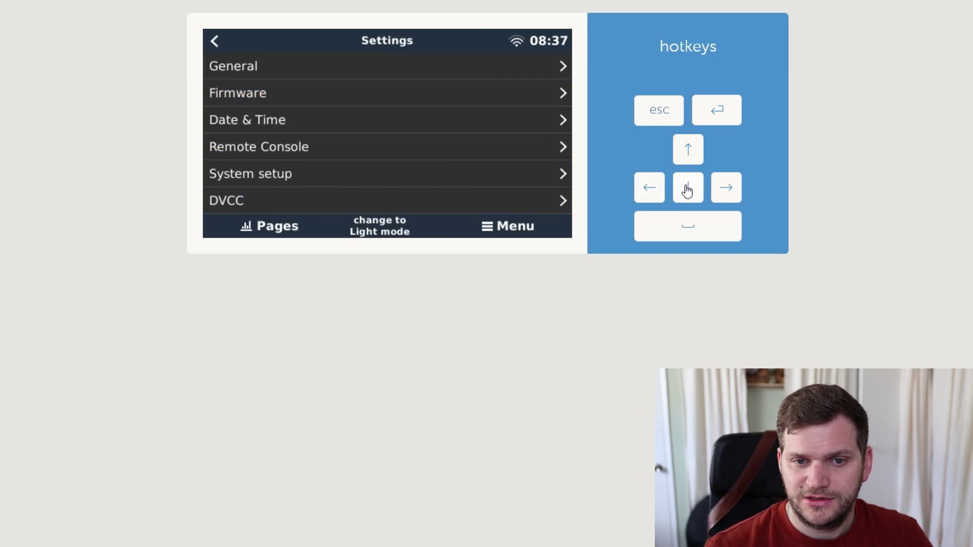
{"action": "key", "text": "Down"}
{"action": "key", "text": "Down"}
{"action": "key", "text": "Down"}
{"action": "key", "text": "Down"}
{"action": "key", "text": "Down"}
{"action": "key", "text": "Down"}
{"action": "key", "text": "Down"}
{"action": "key", "text": "Down"}
{"action": "key", "text": "Down"}
{"action": "key", "text": "Down"}
{"action": "key", "text": "Down"}
{"action": "key", "text": "Down"}
{"action": "key", "text": "Down"}
{"action": "key", "text": "Down"}
{"action": "key", "text": "Down"}
{"action": "key", "text": "Down"}
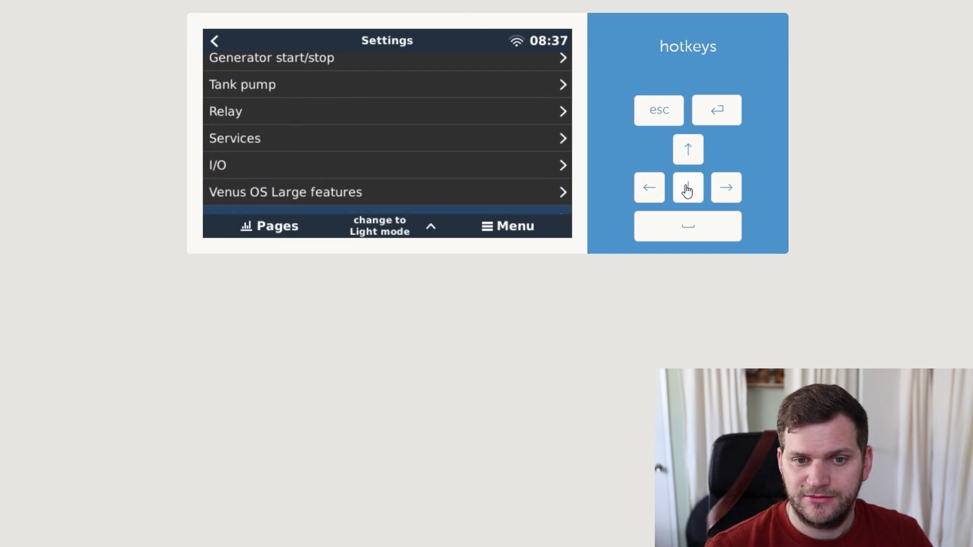
{"action": "left_click", "coordinate": [524, 201]}
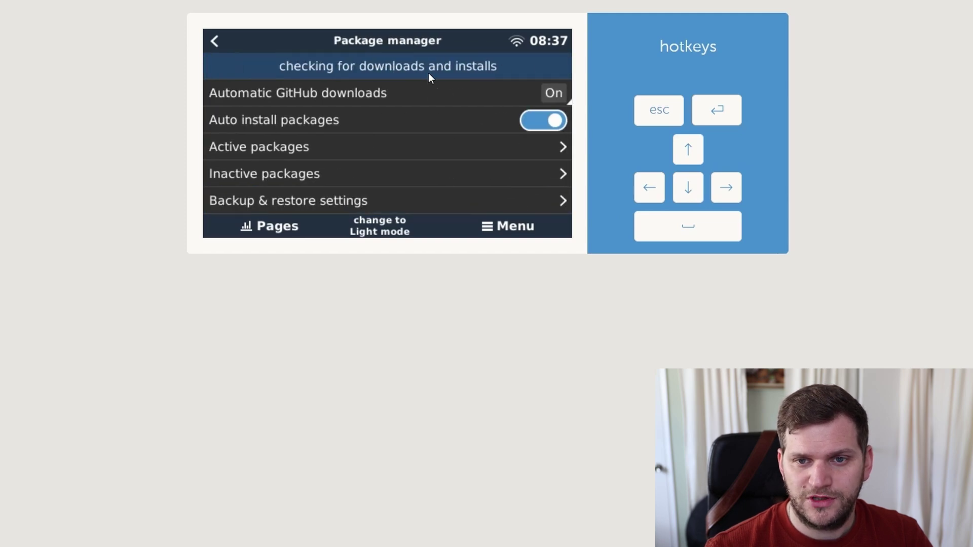
{"action": "left_click", "coordinate": [257, 147]}
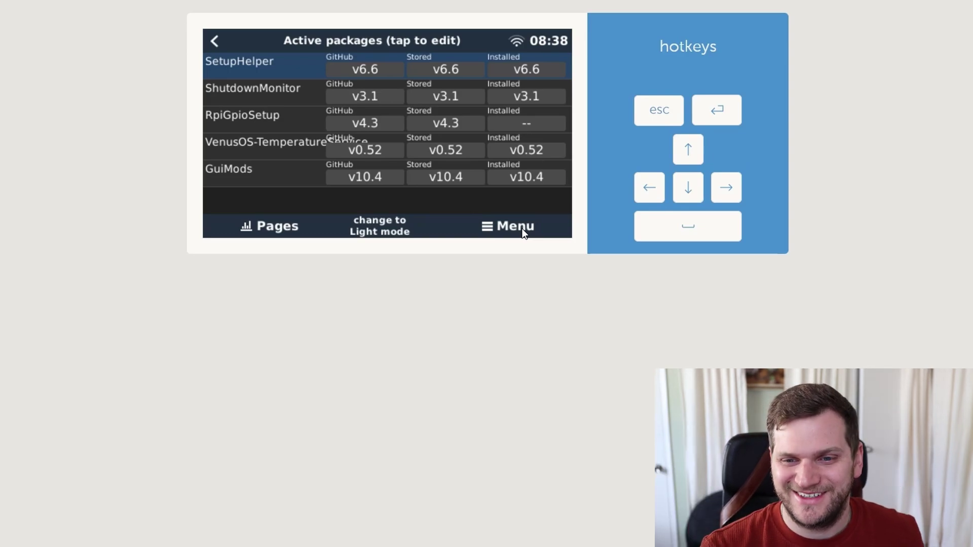
{"action": "left_click", "coordinate": [523, 231]}
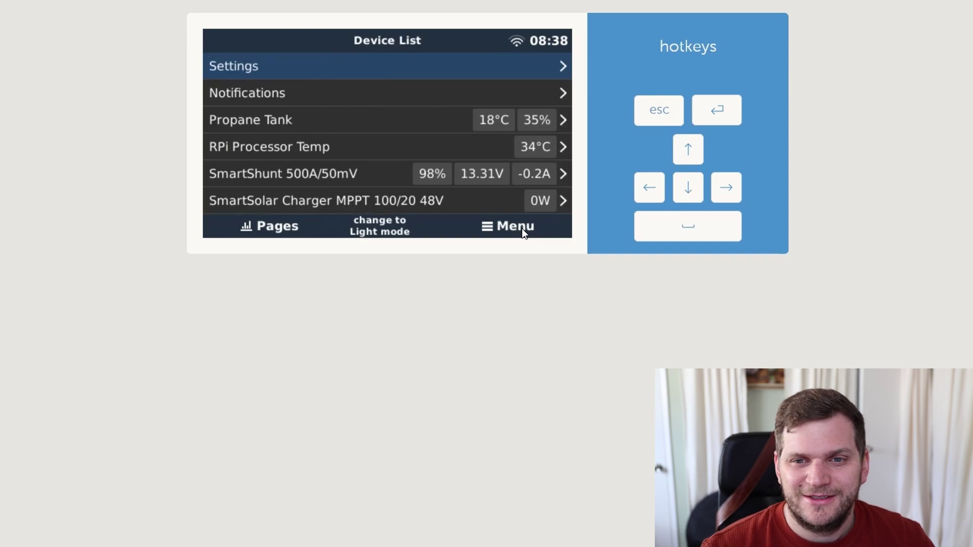